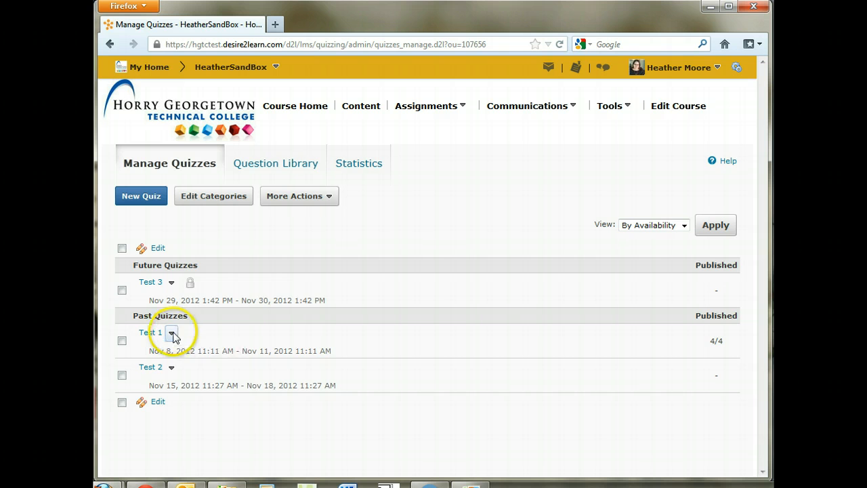
Open the grading page for Test 1 from the quiz list and review the users' attempts and scores.
left_click(172, 333)
left_click(187, 354)
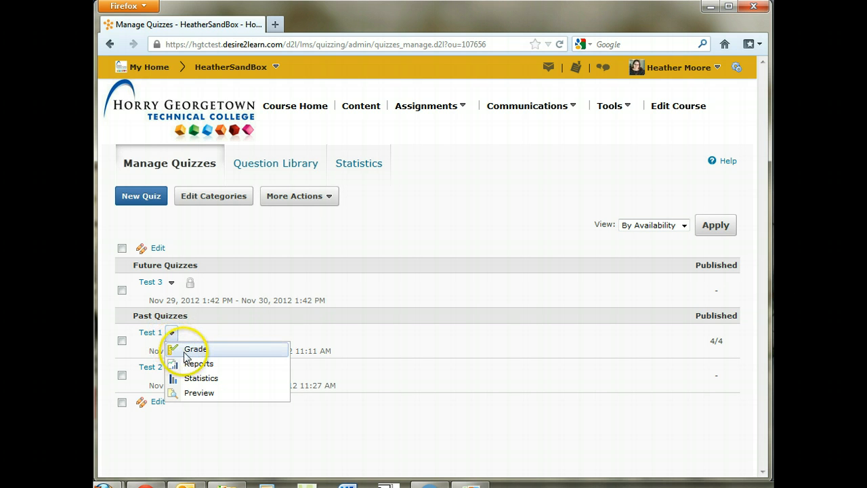
left_click(193, 351)
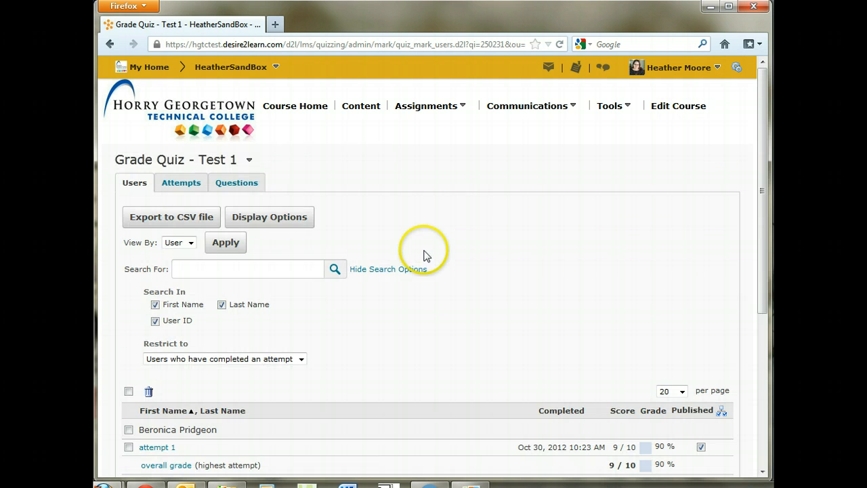
scroll(393, 271, "down", 3)
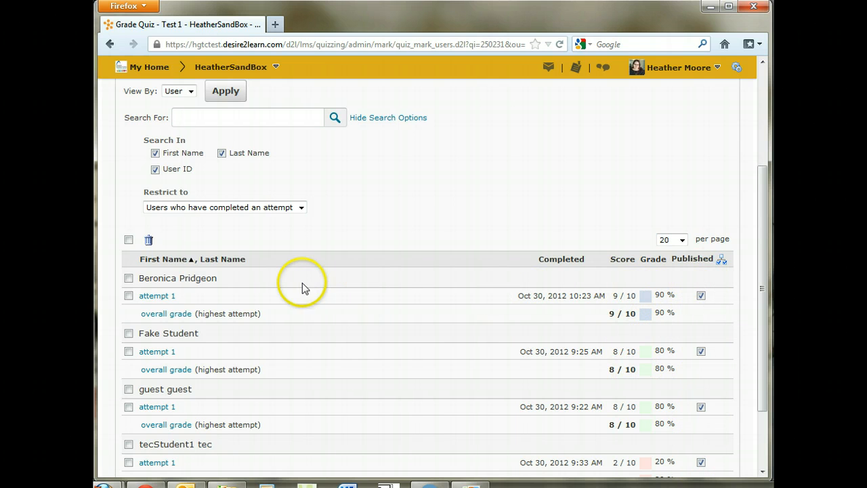
scroll(301, 285, "up", 2)
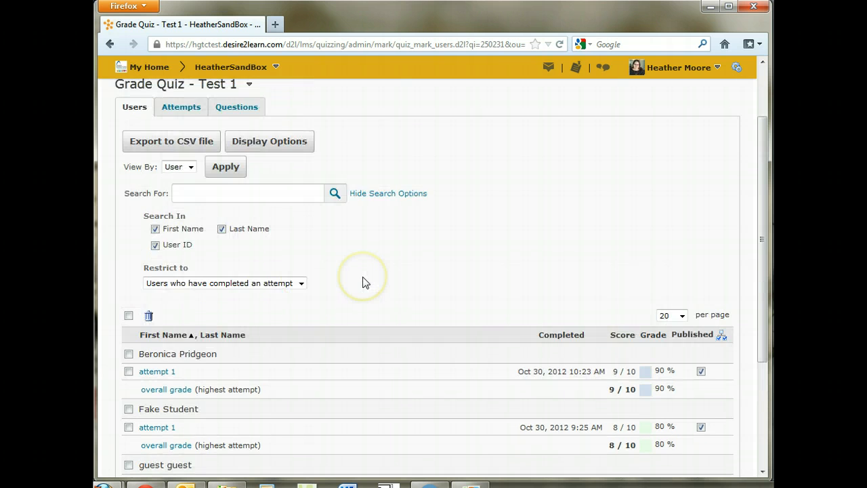
scroll(363, 281, "up", 2)
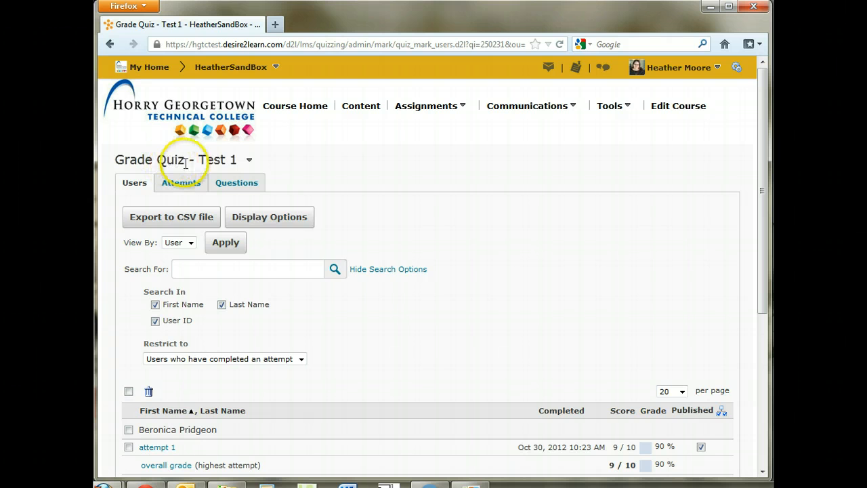
Switch from grading Test 1 to its edit page, and from there to the quiz preview.
left_click(250, 161)
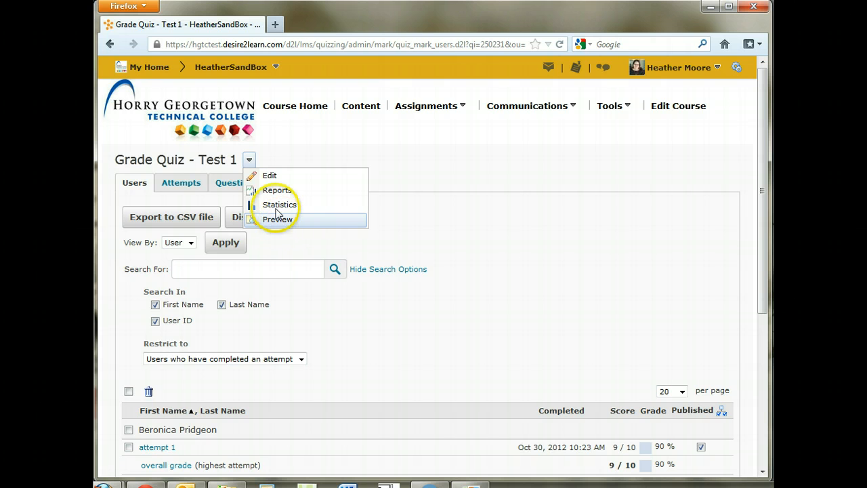
left_click(275, 177)
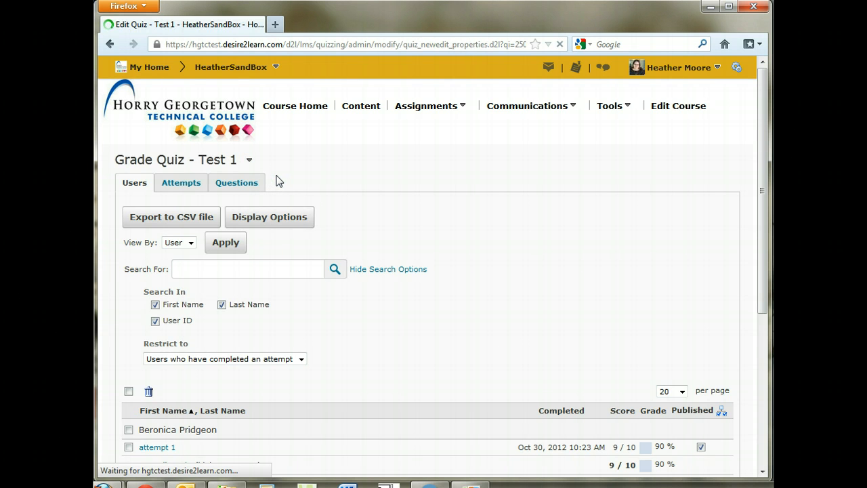
left_click(235, 160)
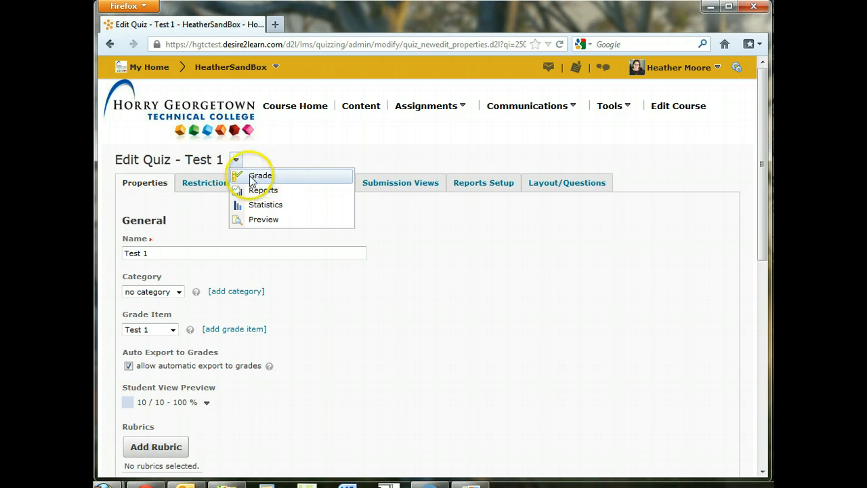
left_click(258, 219)
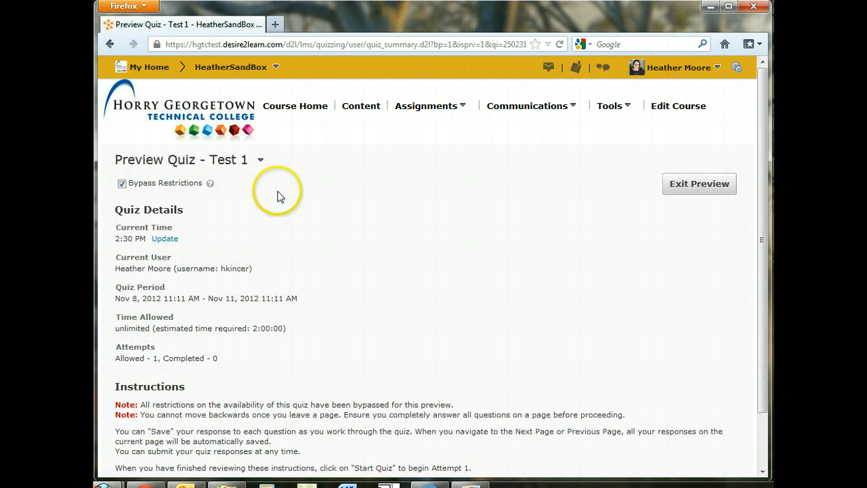
Look through the Test 1 preview and its available actions, and exit the preview.
scroll(276, 194, "down", 1)
left_click(261, 102)
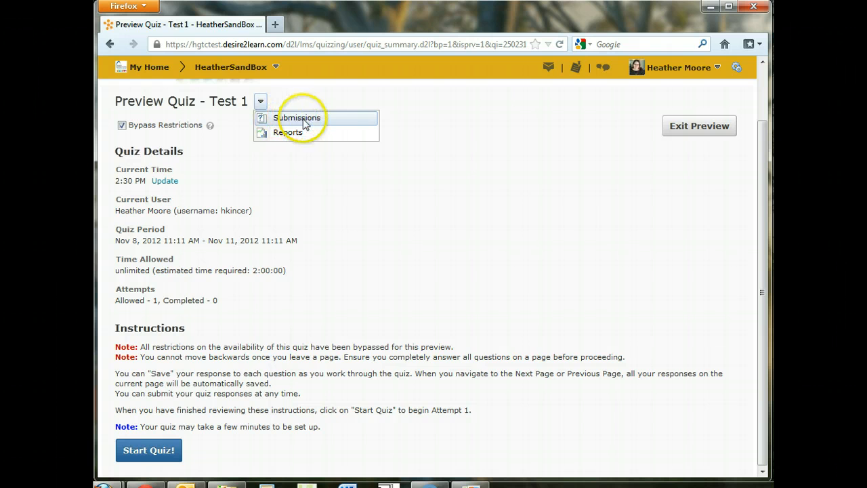
left_click(465, 212)
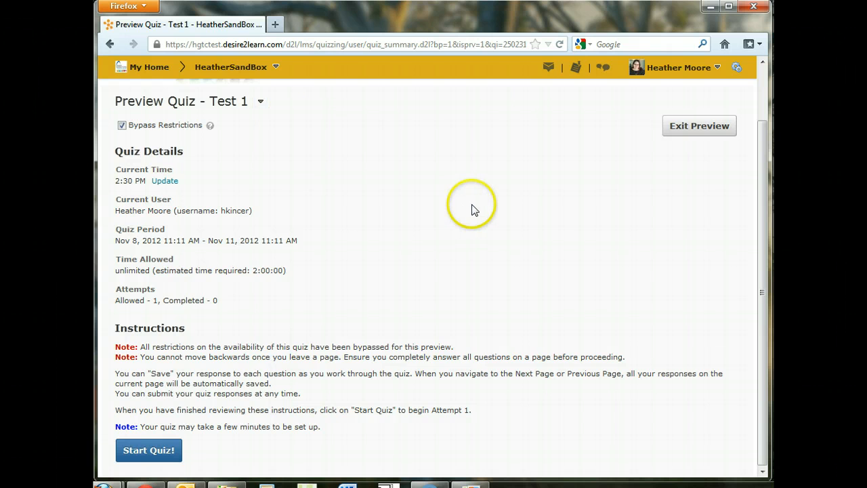
left_click(703, 130)
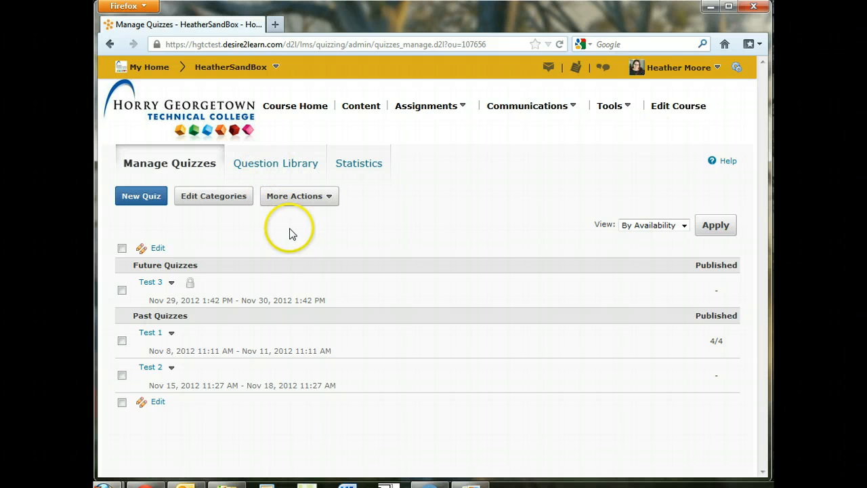
Return to grading Test 1 from the list of past quizzes and view its user results.
left_click(171, 333)
left_click(224, 350)
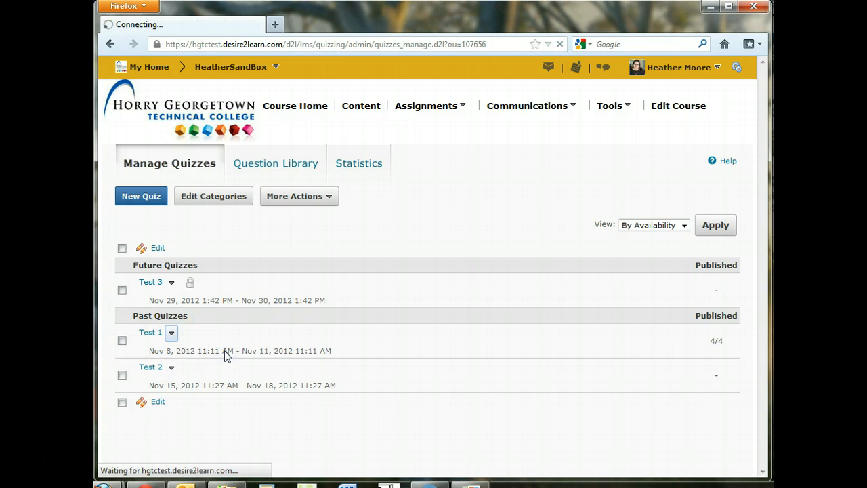
scroll(376, 299, "down", 1)
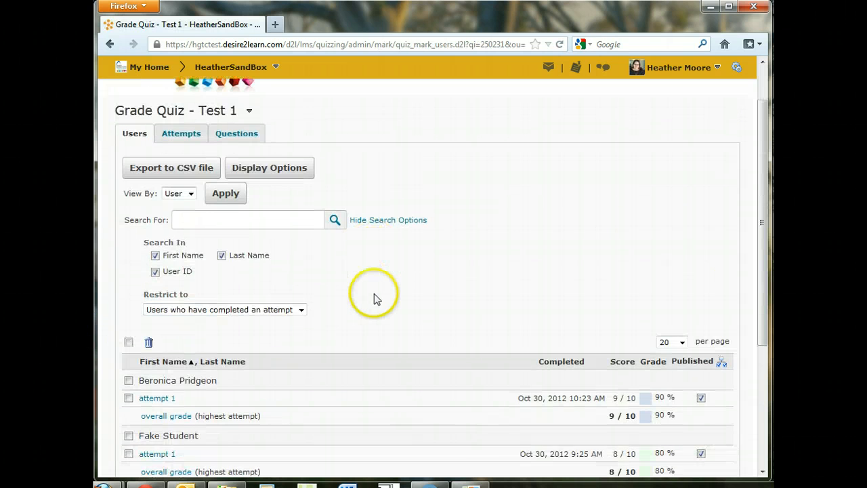
scroll(377, 299, "down", 1)
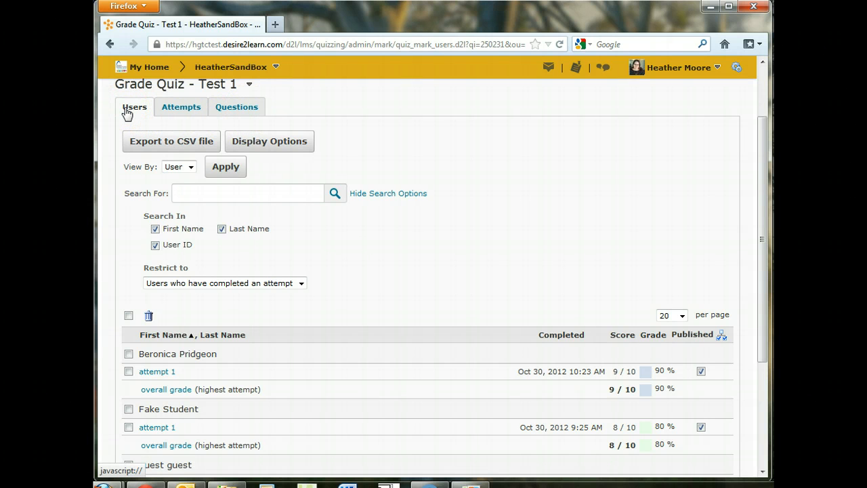
View Test 1's results by attempts and examine the filter options and the list of completed attempts.
left_click(183, 109)
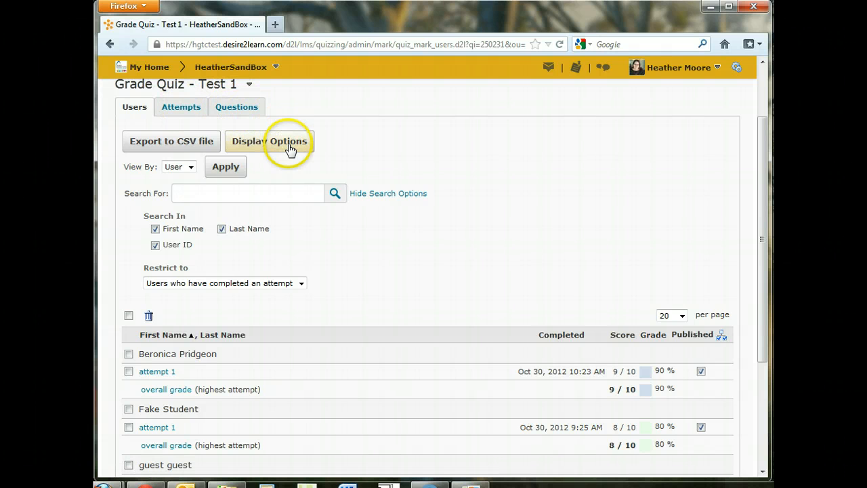
left_click(178, 111)
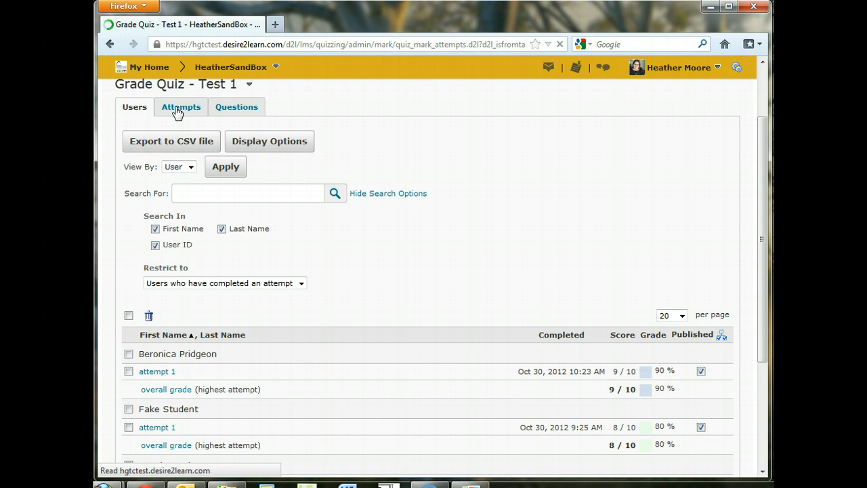
scroll(375, 240, "down", 2)
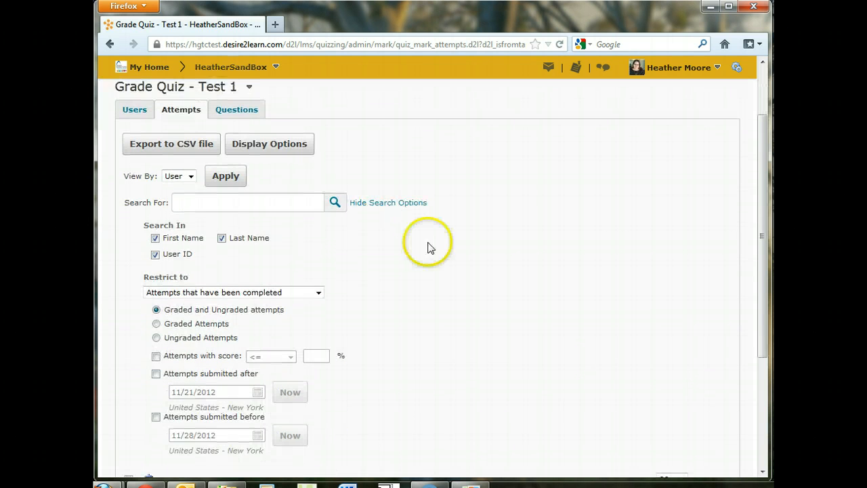
scroll(397, 273, "down", 2)
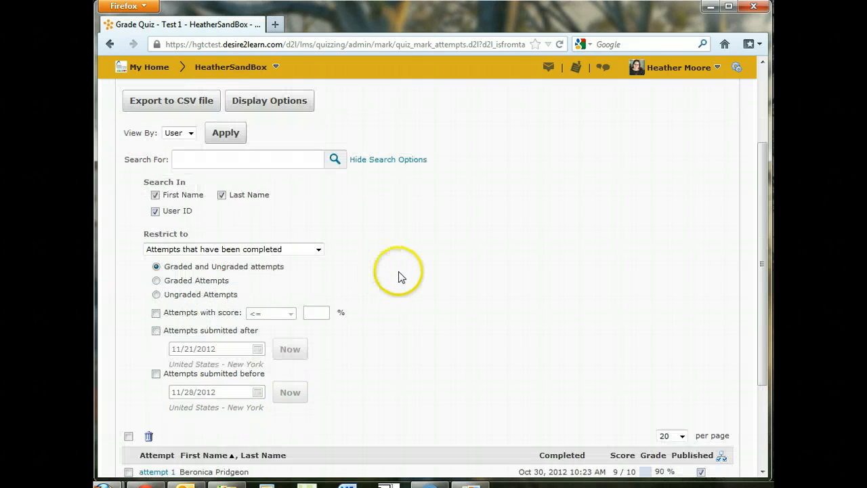
scroll(350, 257, "down", 3)
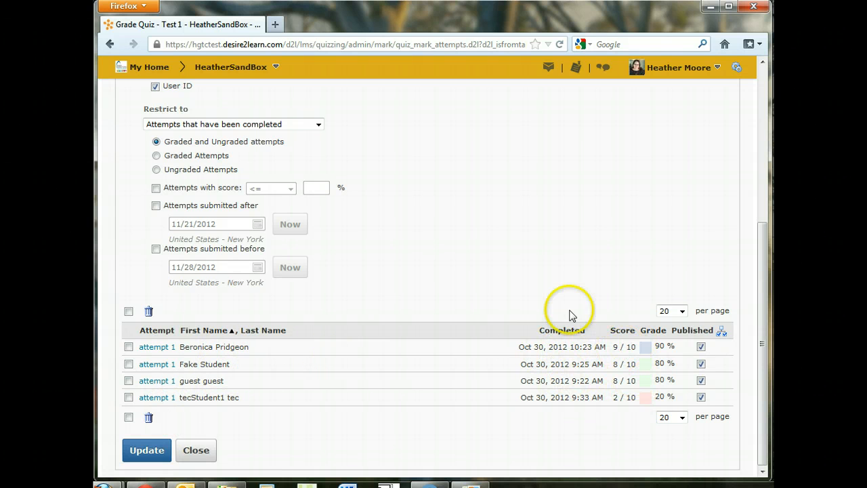
scroll(210, 110, "up", 5)
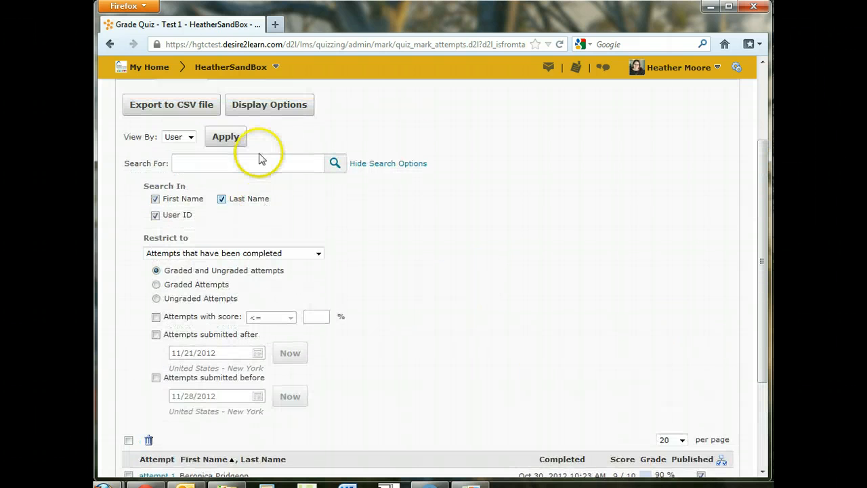
Show Test 1's questions for grading and set the grading mode to Update All Attempts.
left_click(230, 93)
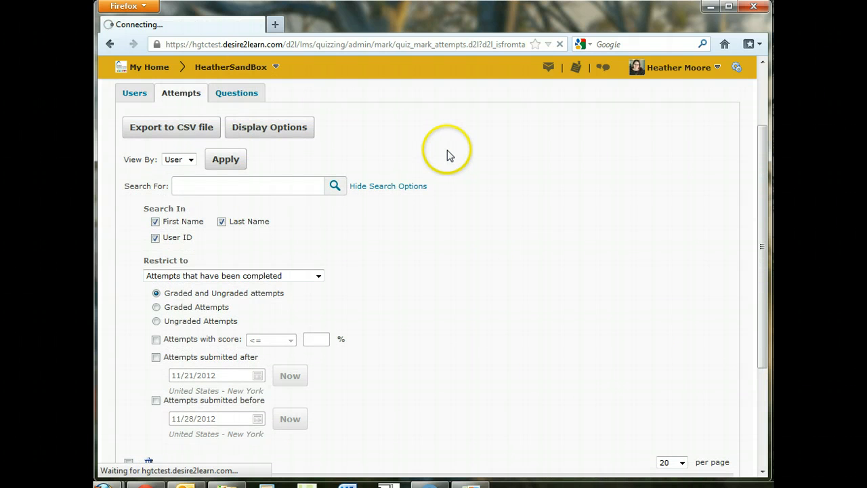
scroll(384, 262, "down", 3)
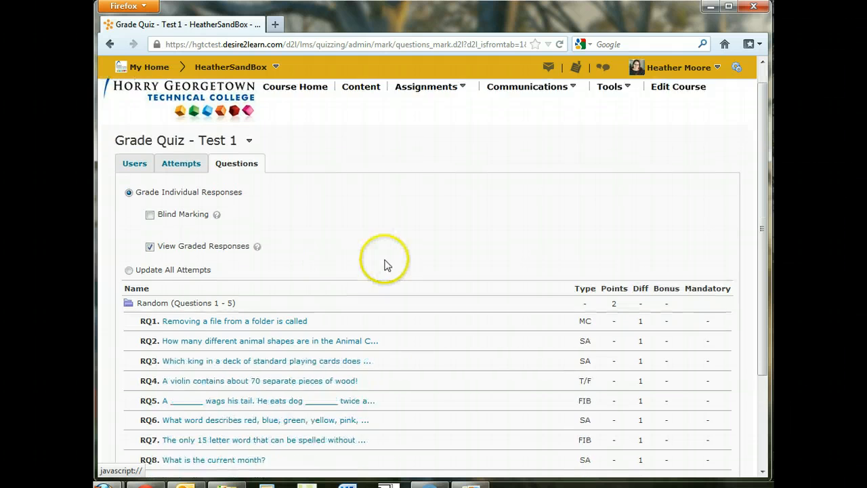
scroll(439, 316, "down", 2)
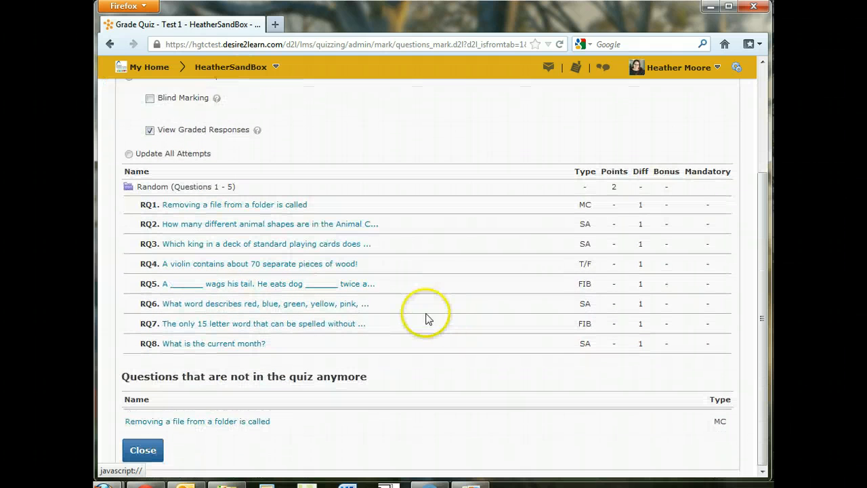
scroll(383, 225, "up", 3)
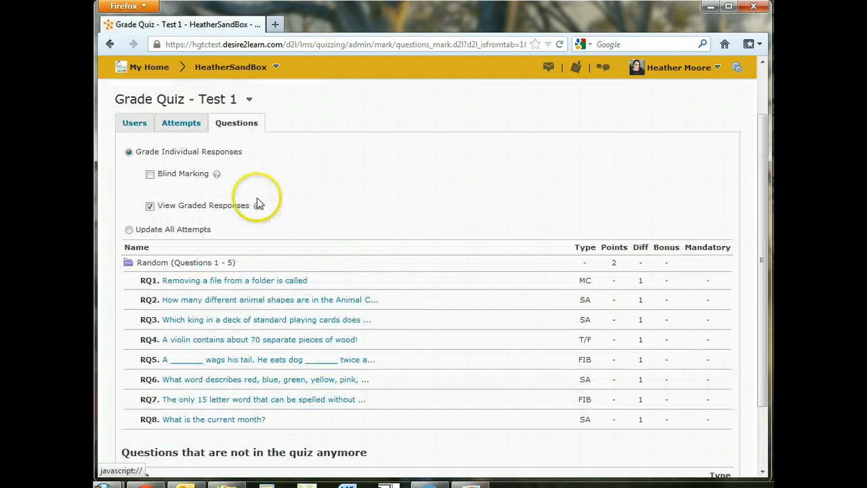
left_click(129, 230)
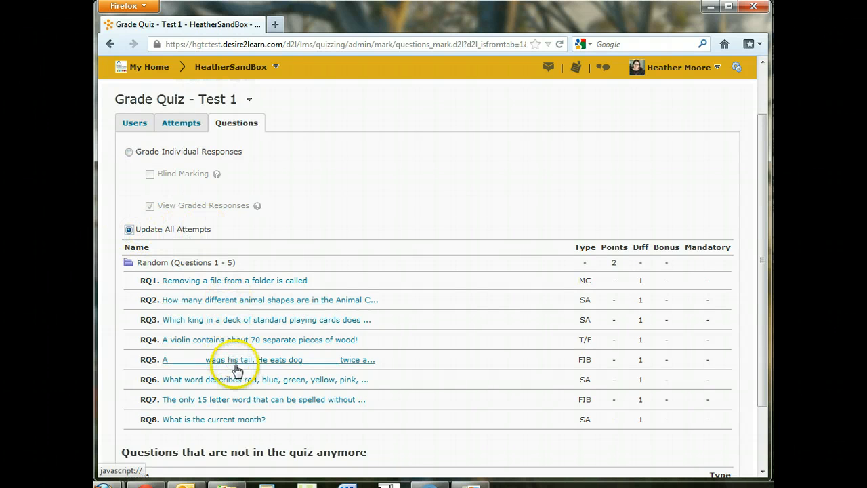
Check question RQ1 and question RQ8 for completed attempts, returning to the questions list after each.
left_click(236, 282)
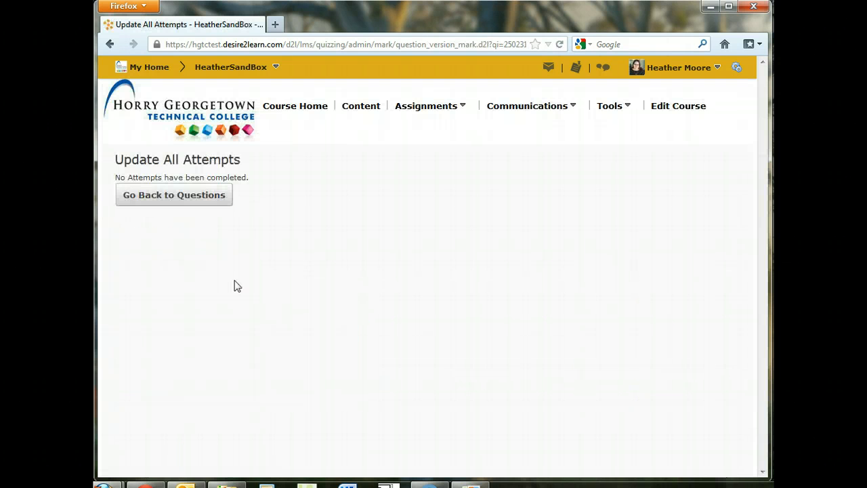
left_click(183, 204)
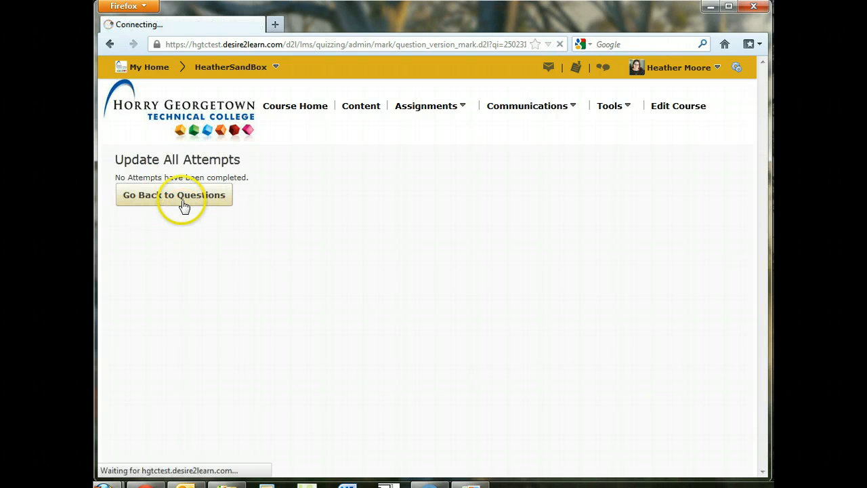
scroll(319, 265, "down", 2)
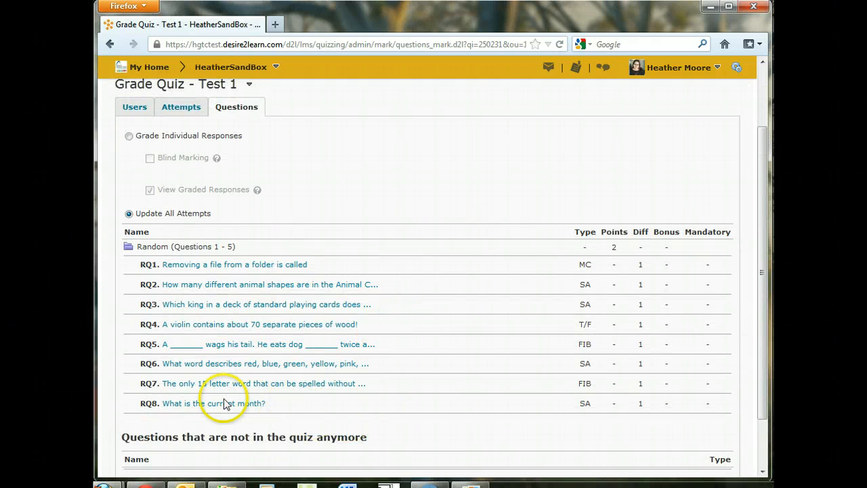
left_click(212, 405)
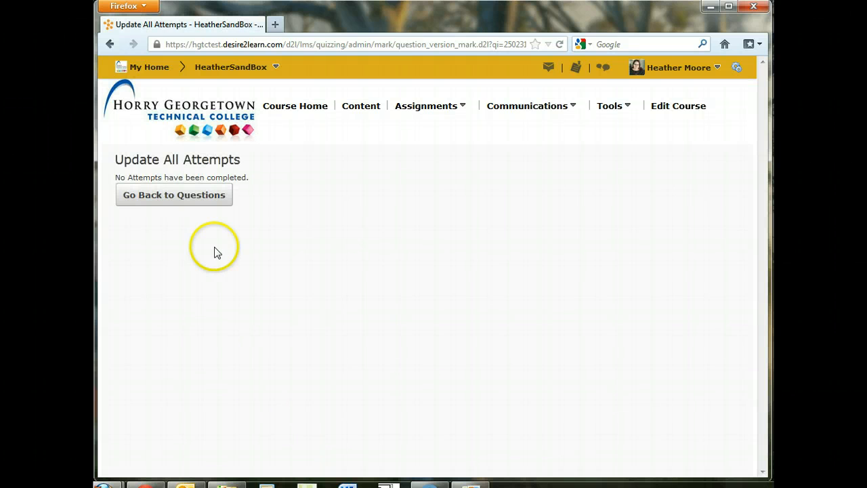
left_click(167, 200)
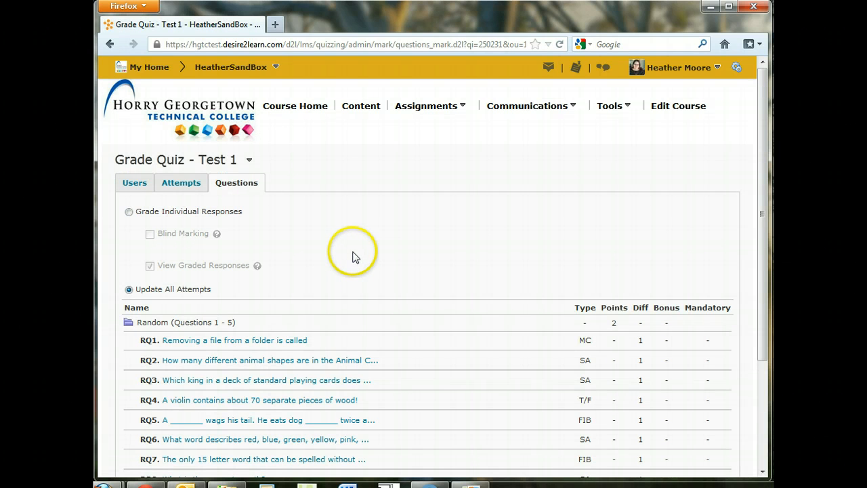
Open question RQ4 about the violin's pieces of wood for updating all attempts, and review its responses and grading types.
scroll(354, 253, "down", 2)
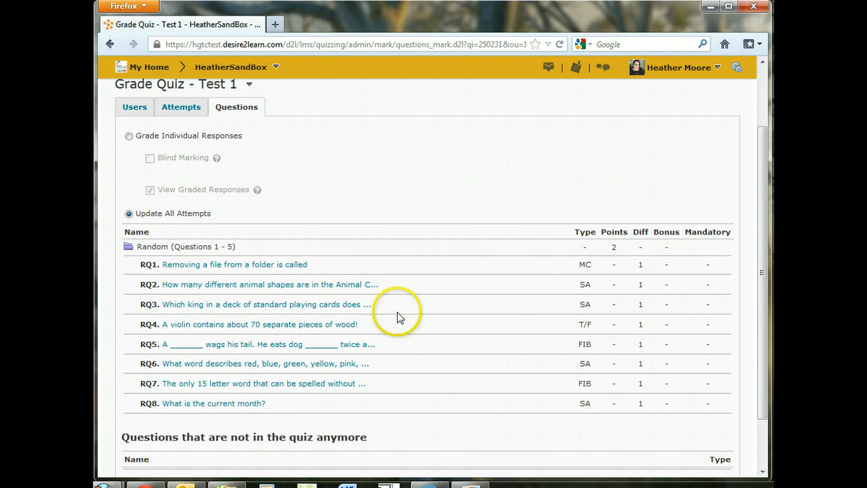
left_click(212, 325)
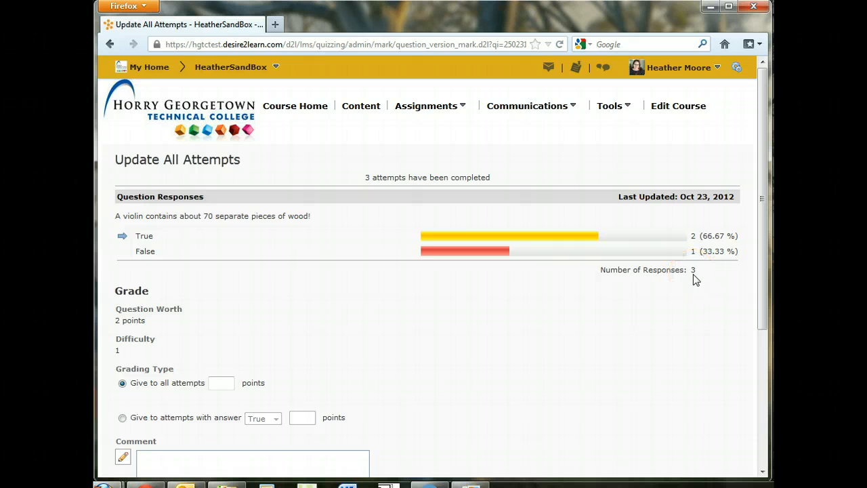
scroll(372, 313, "down", 2)
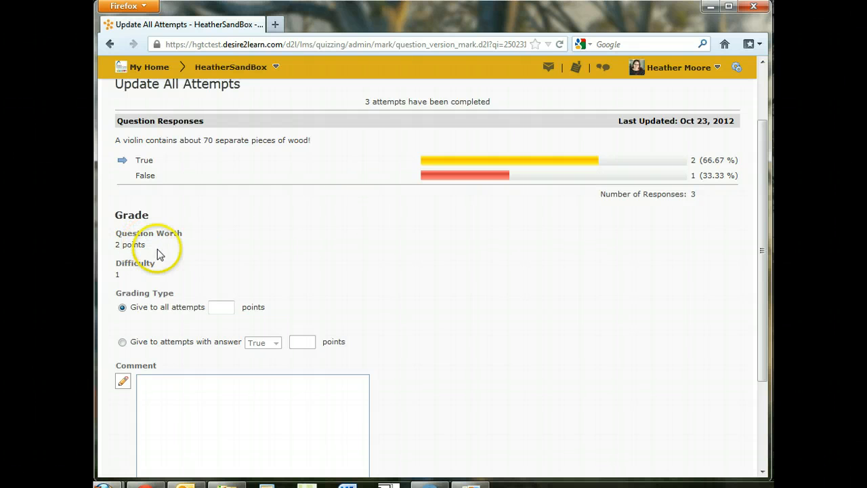
scroll(228, 264, "down", 2)
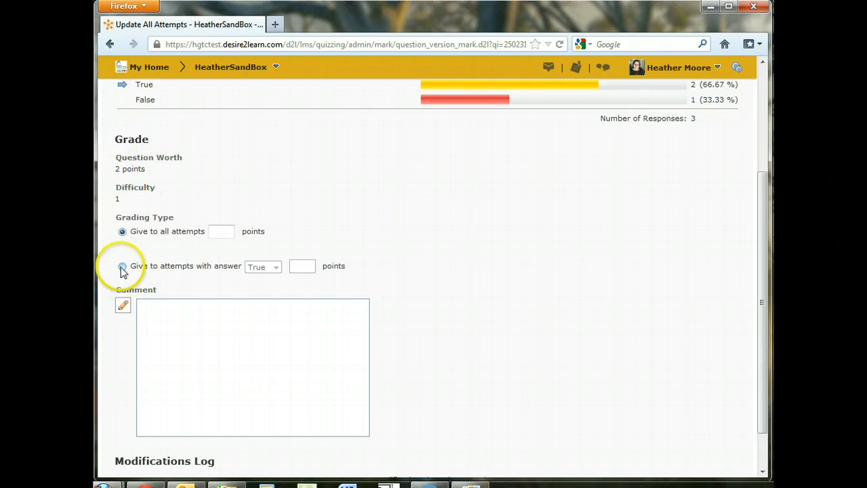
Set the violin question to give 1 point to attempts with answer False, and return to the questions list without saving.
left_click(298, 267)
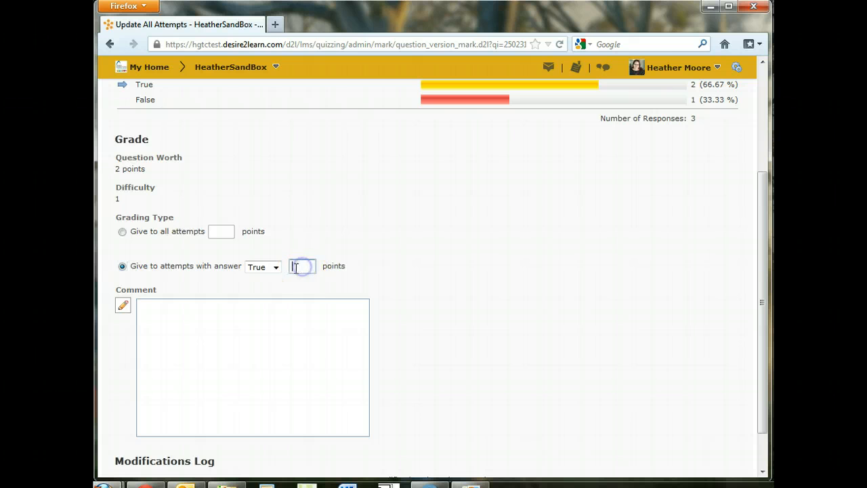
left_click(276, 268)
left_click(258, 289)
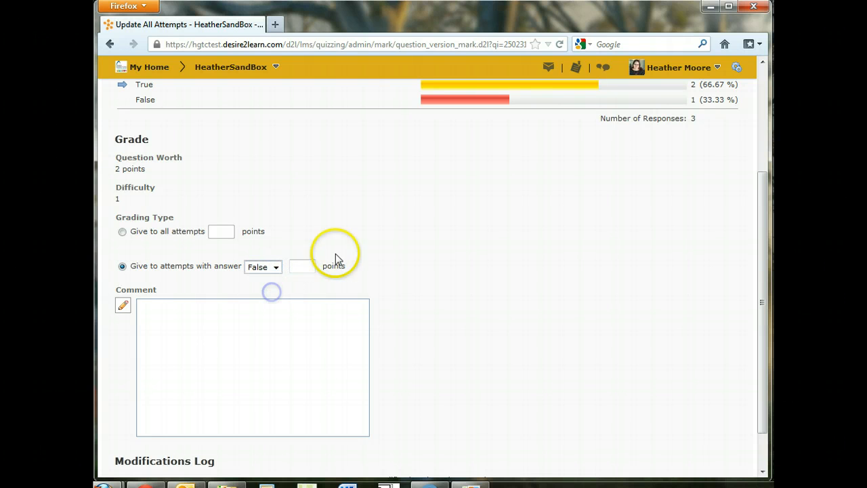
left_click(298, 266)
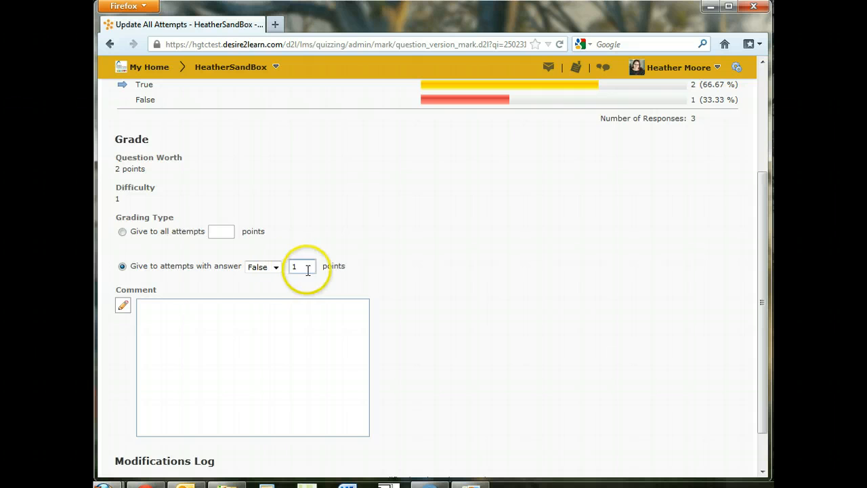
left_click(276, 267)
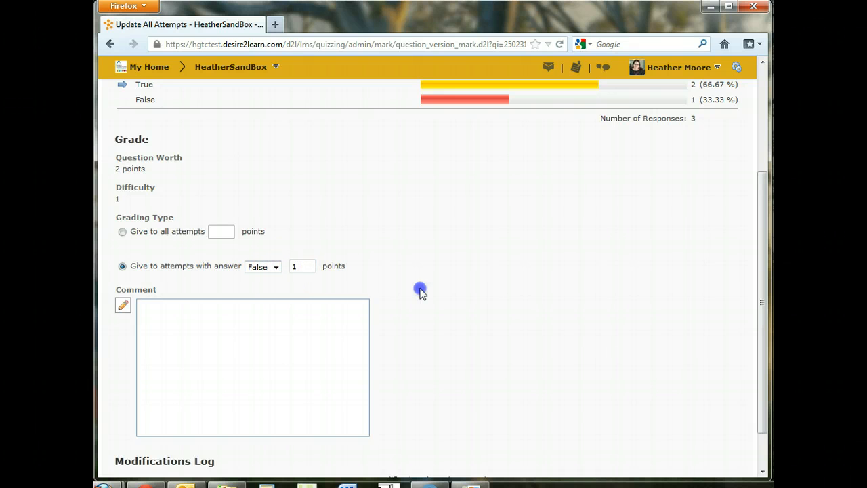
scroll(420, 291, "down", 2)
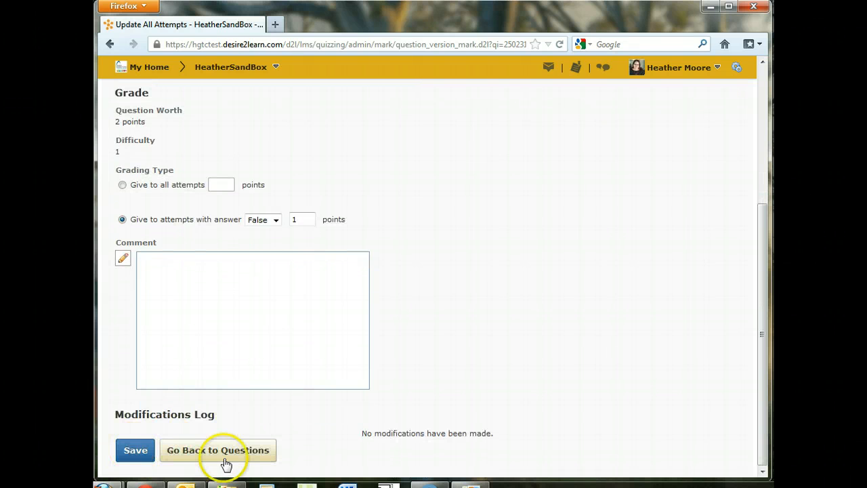
left_click(225, 464)
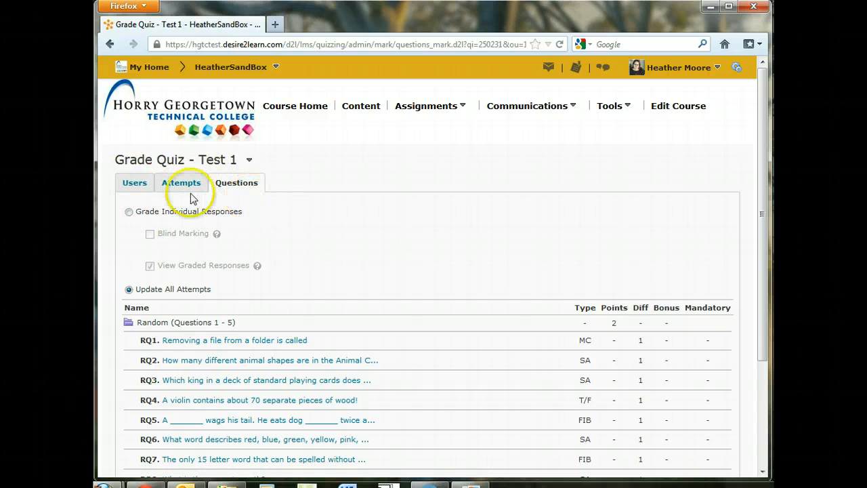
View Test 1's results by users and examine the search options and the listed attempts.
left_click(132, 190)
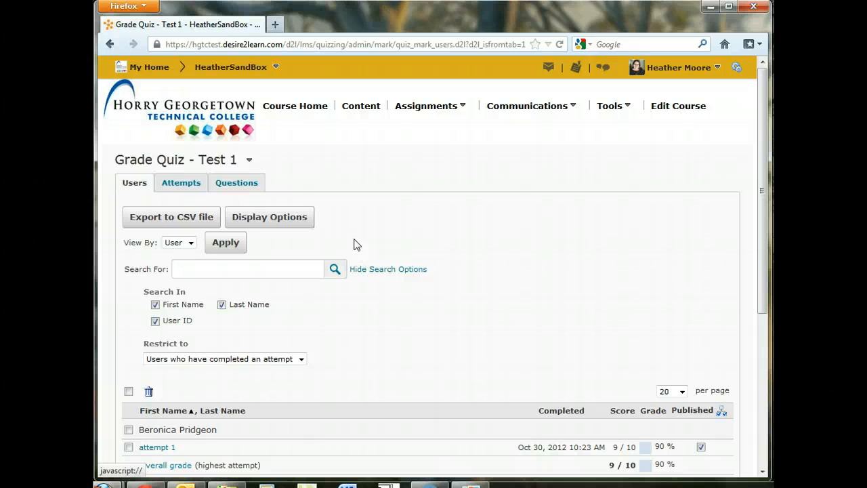
scroll(405, 294, "down", 4)
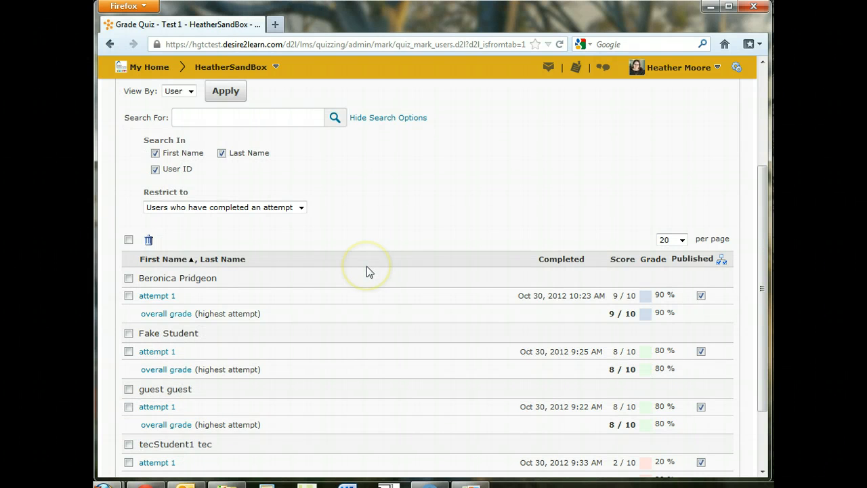
scroll(358, 275, "up", 2)
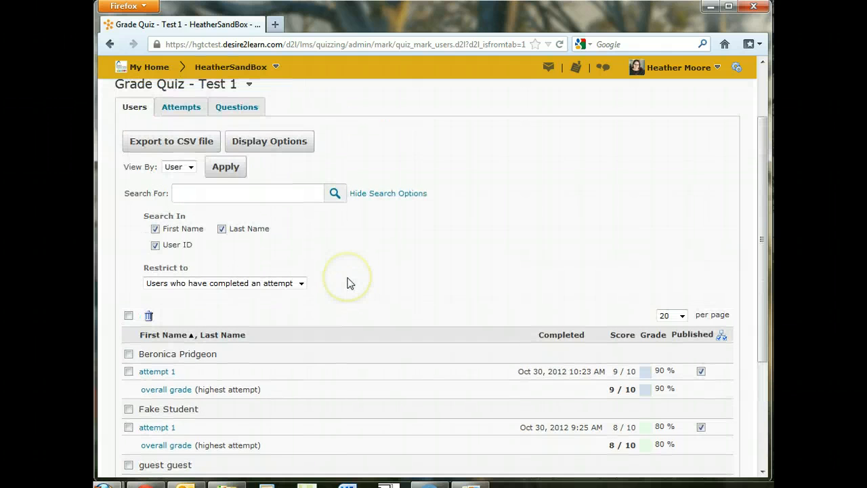
scroll(316, 285, "down", 4)
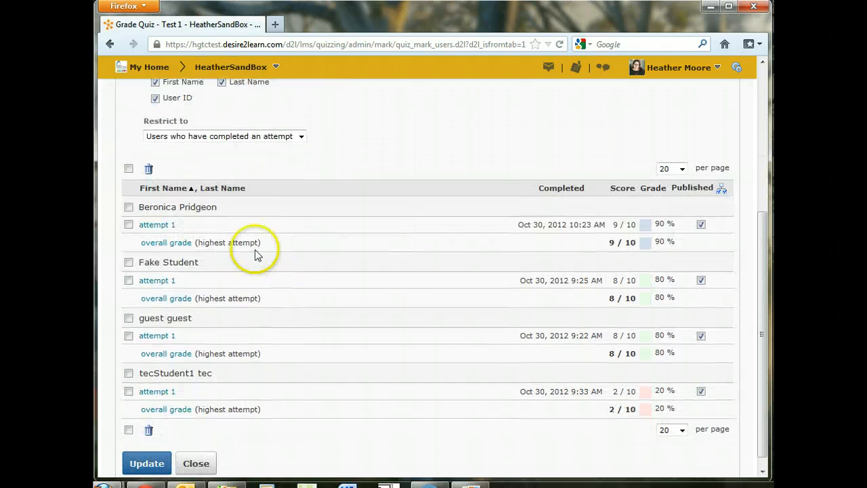
Sort the user list by last name and review the scores and published status of the attempts.
left_click(223, 176)
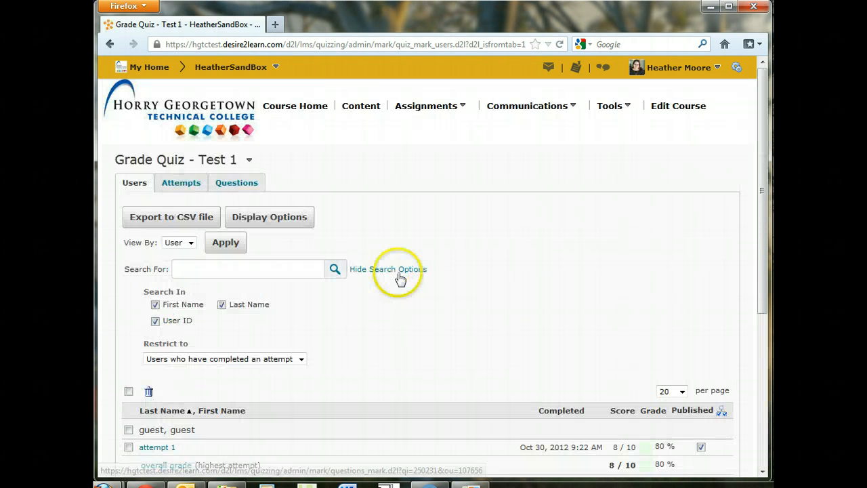
scroll(399, 278, "down", 1)
scroll(400, 278, "down", 4)
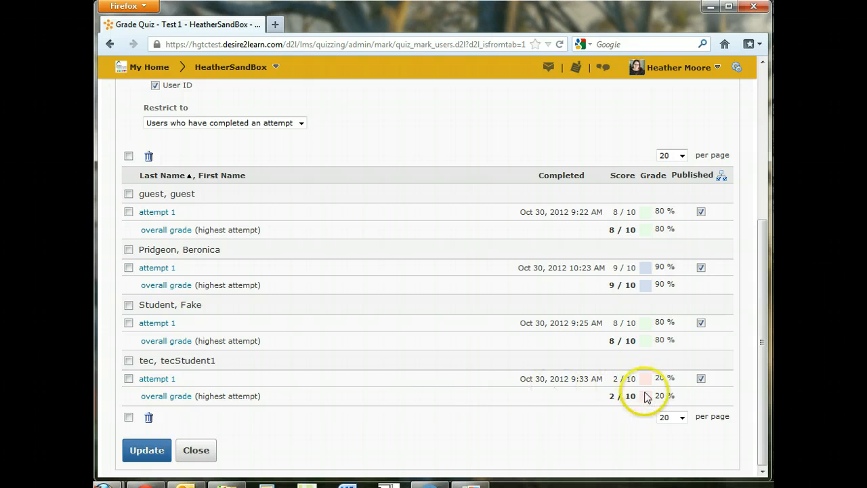
left_click(701, 377)
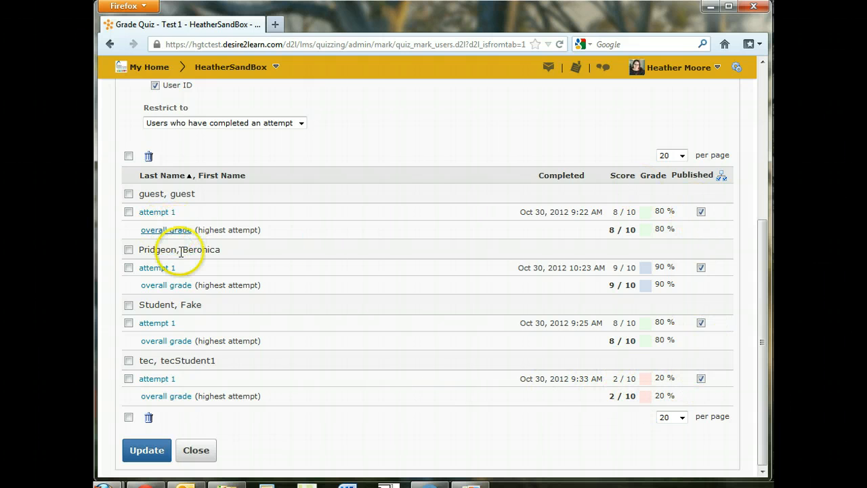
Open the last-listed user's attempt 1 and review its Quizzes Event Log with IP addresses shown, closing the log when done.
left_click(151, 379)
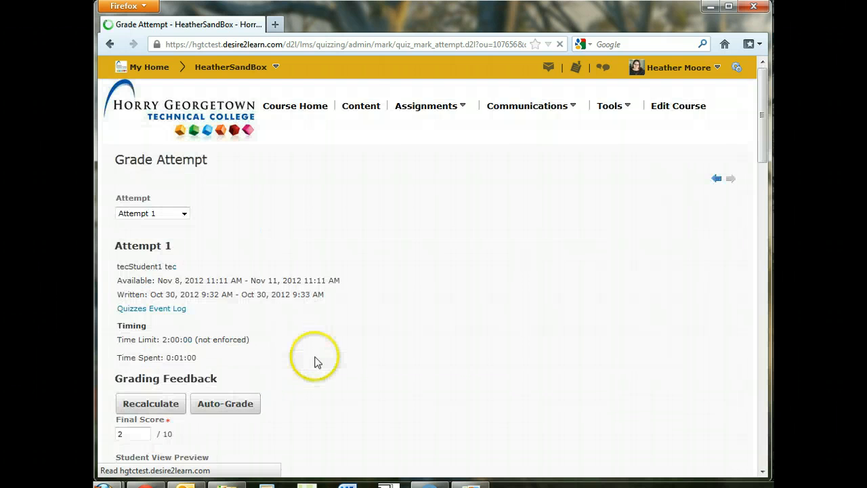
scroll(325, 312, "down", 4)
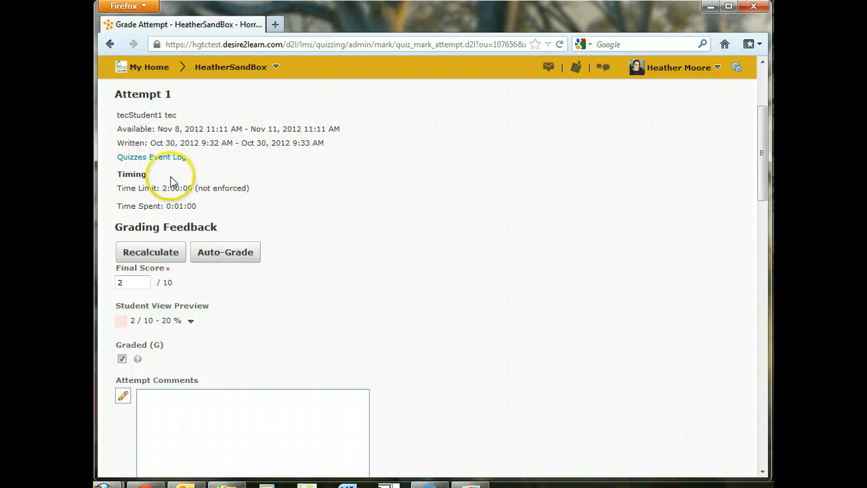
left_click(142, 157)
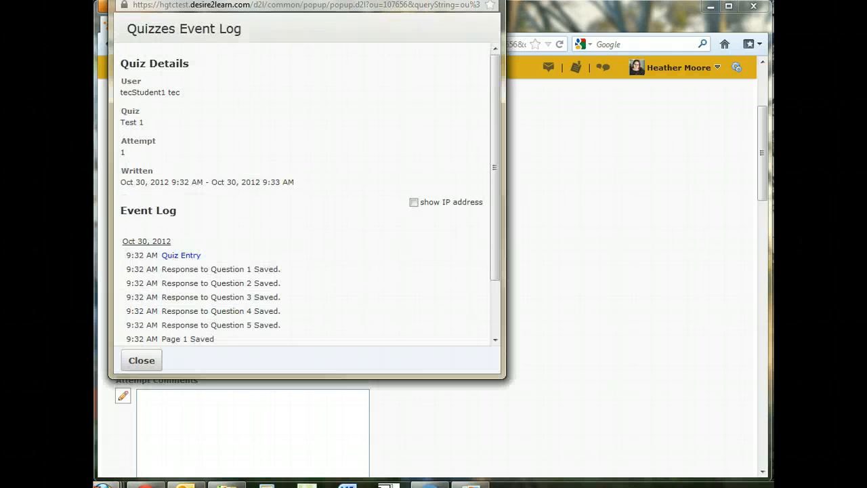
left_click_drag(425, 0, 481, 52)
scroll(285, 204, "down", 3)
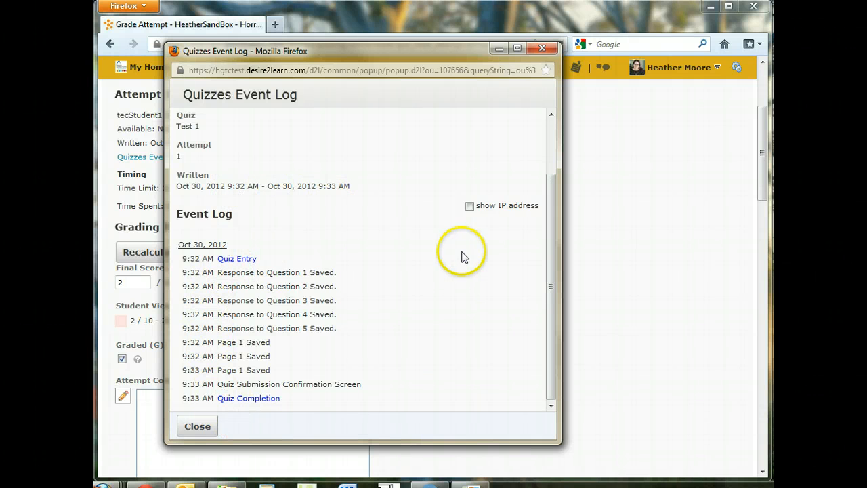
left_click(470, 205)
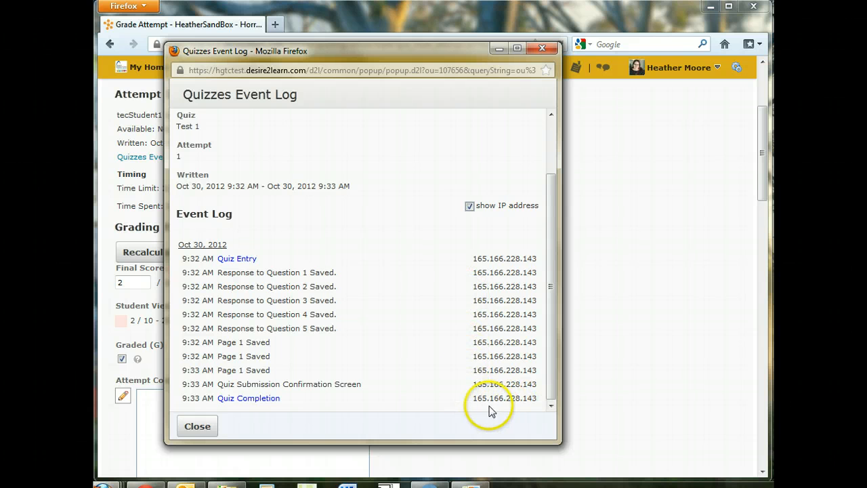
left_click(199, 427)
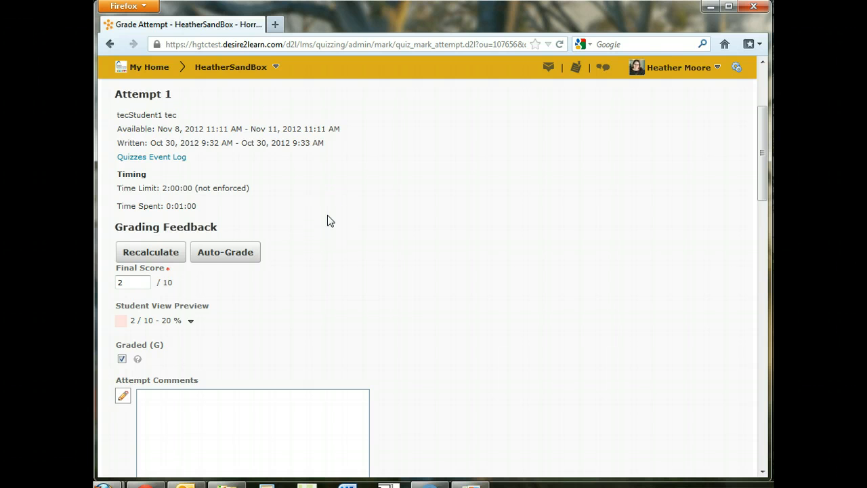
Request auto-grading of the attempt from its grading feedback, and decline to continue.
scroll(328, 215, "down", 4)
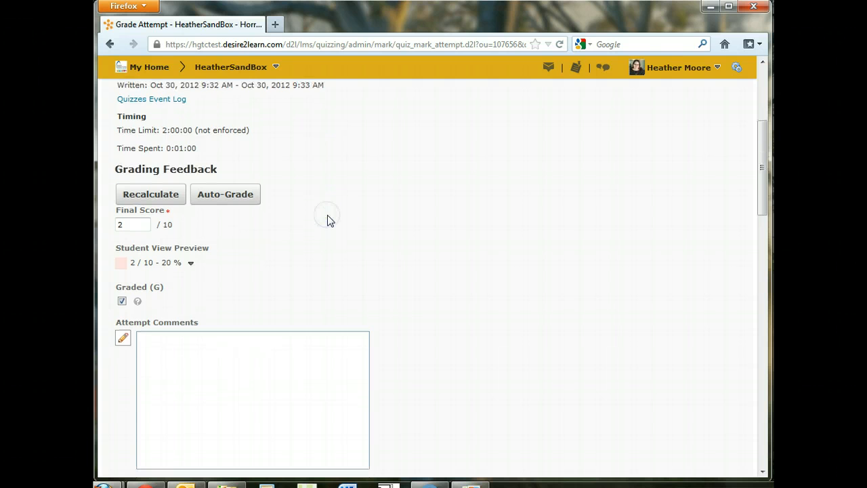
scroll(319, 196, "up", 2)
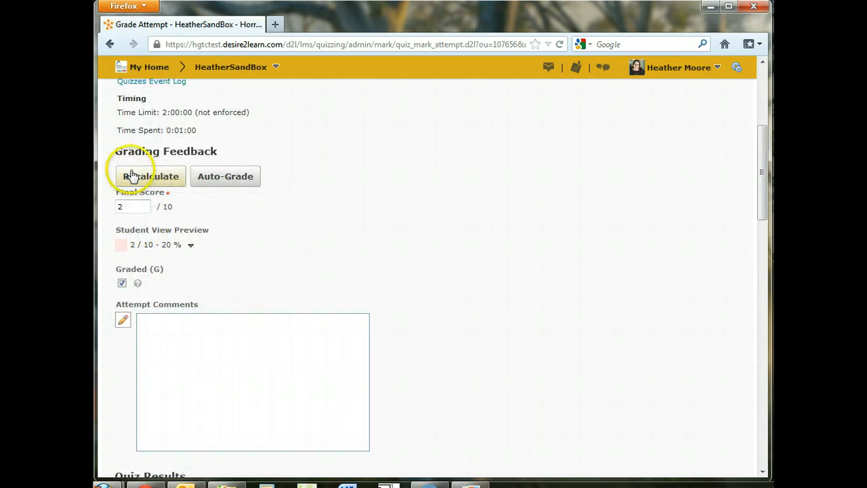
left_click(241, 177)
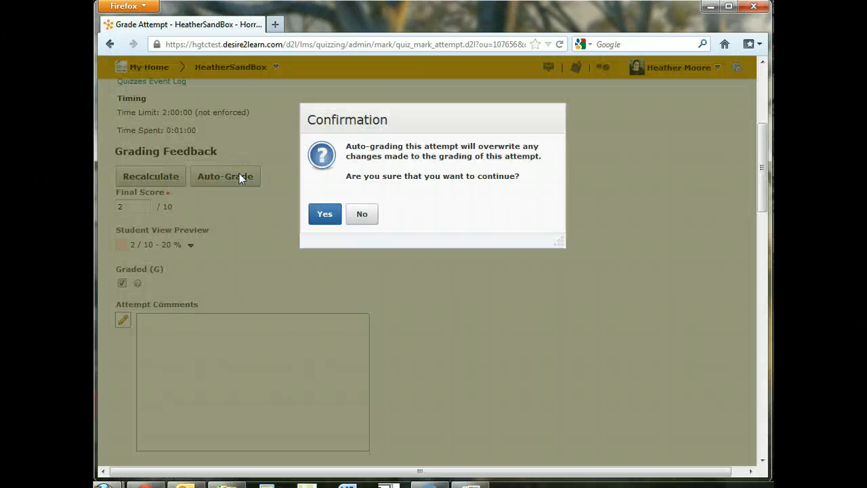
left_click(361, 214)
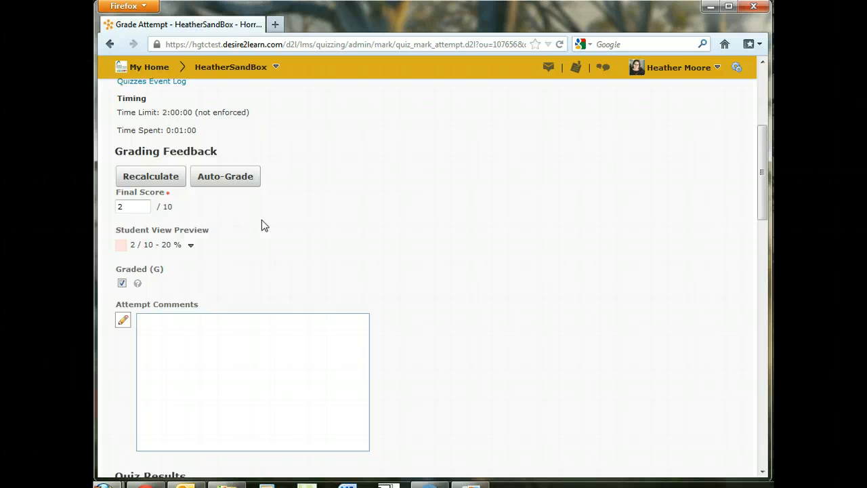
Set the score of Question 1 in the attempt to 1 and recalculate the final score.
scroll(371, 229, "down", 3)
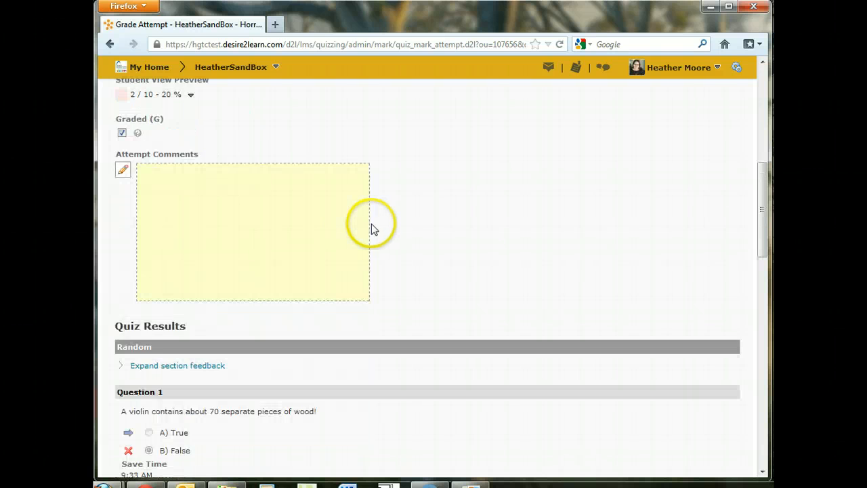
scroll(372, 229, "down", 5)
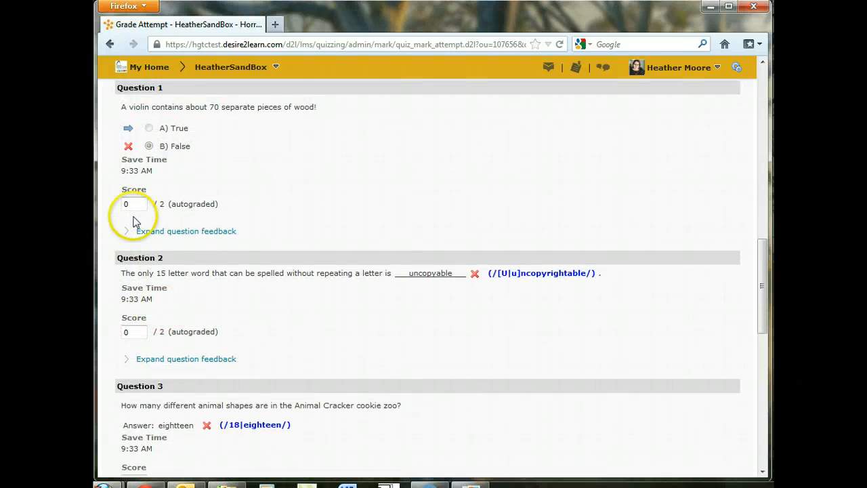
left_click(125, 204)
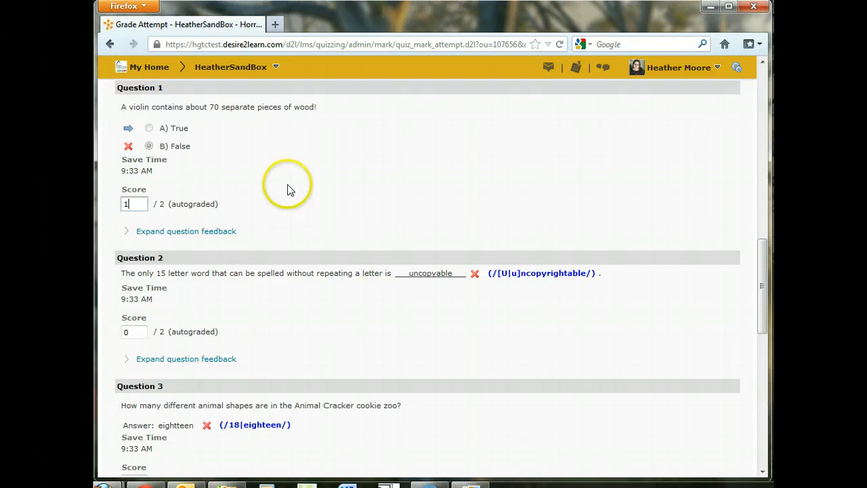
left_click(129, 204)
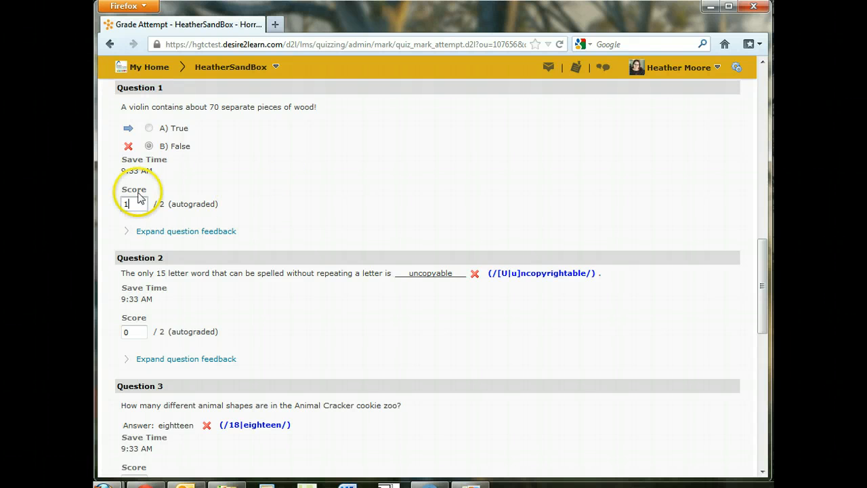
scroll(277, 234, "up", 10)
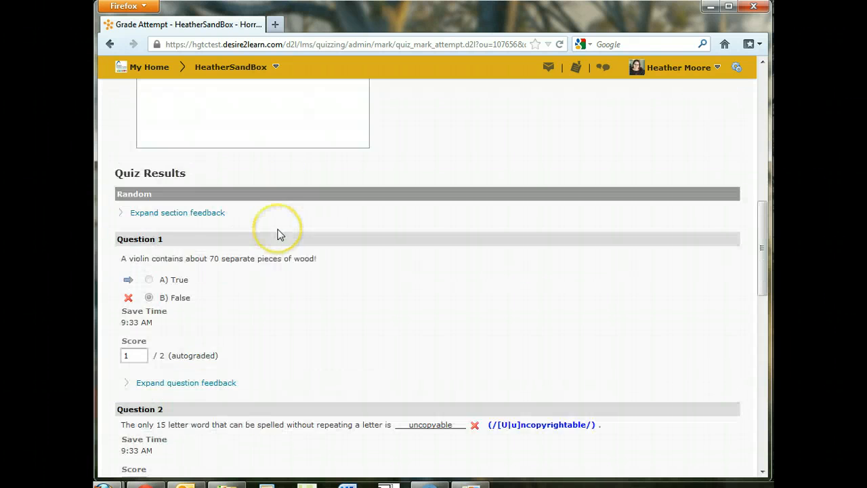
left_click(160, 106)
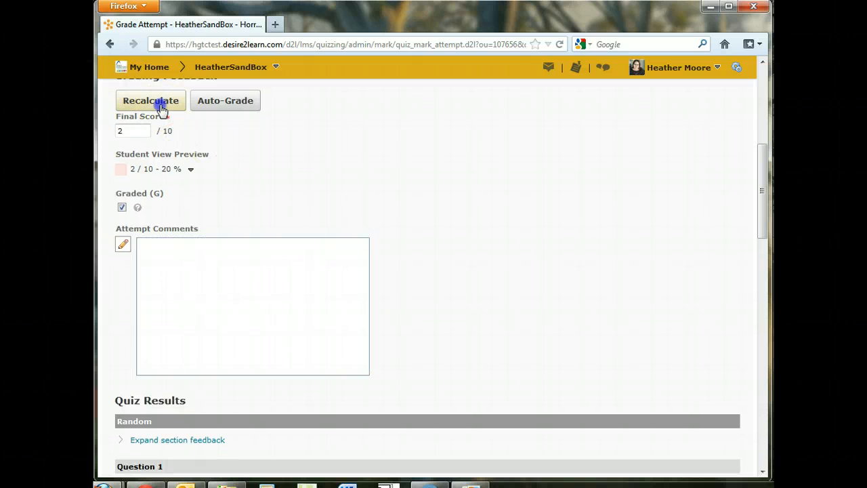
double_click(122, 133)
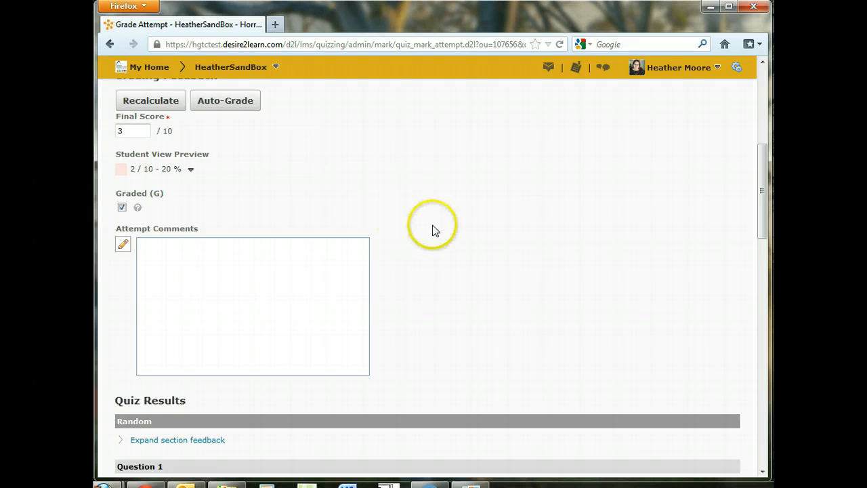
Check the Student View Preview options, and close the attempt, discarding the unsaved score changes.
left_click(192, 170)
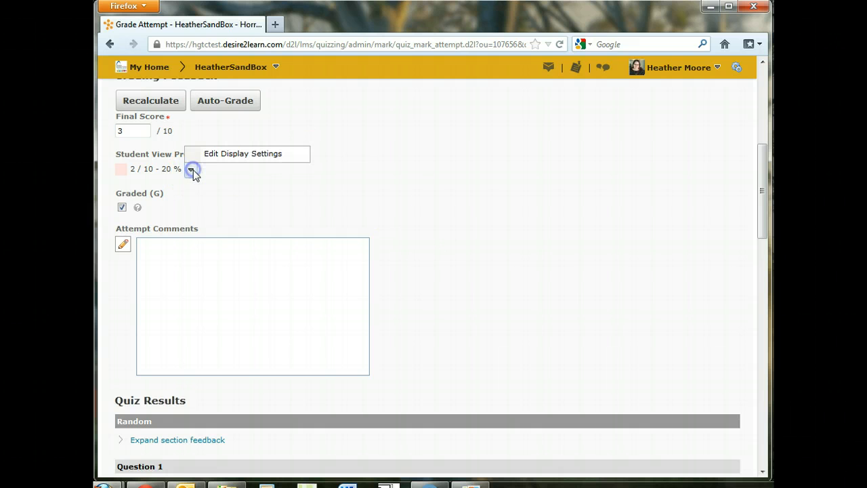
left_click(234, 171)
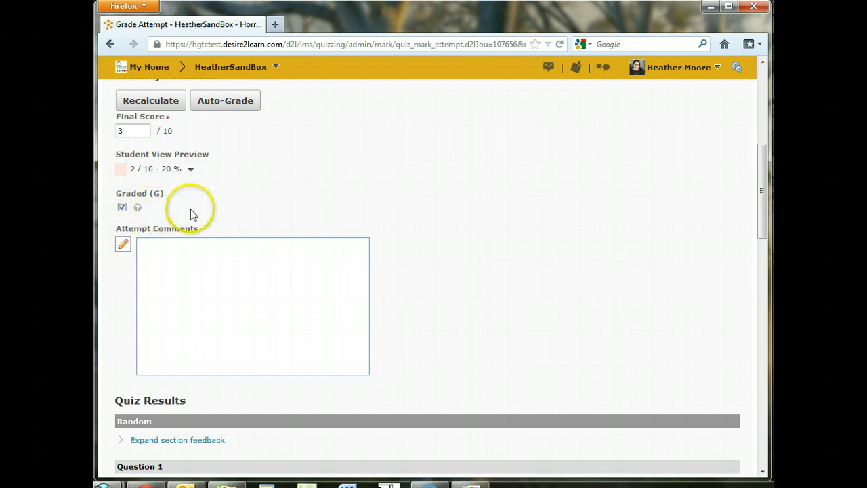
scroll(493, 225, "down", 3)
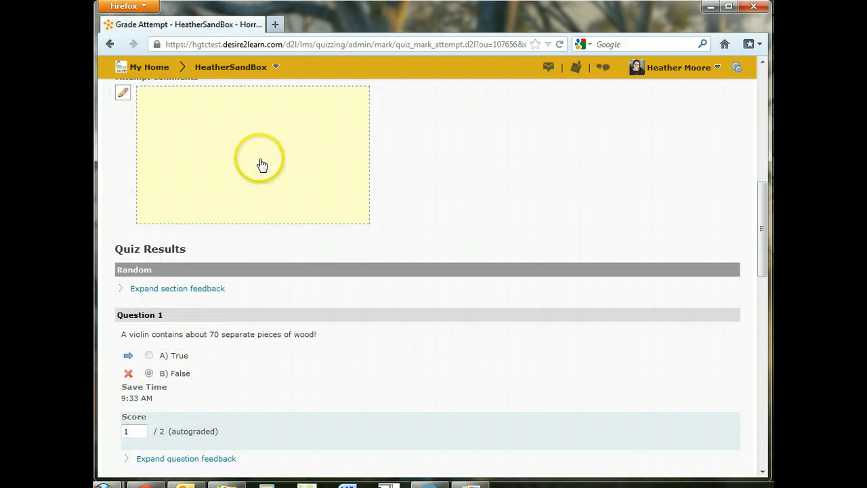
scroll(455, 195, "down", 15)
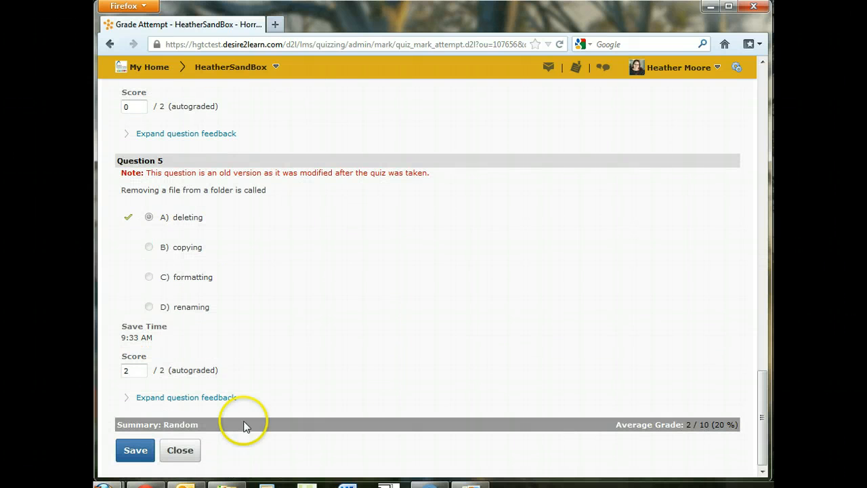
left_click(192, 449)
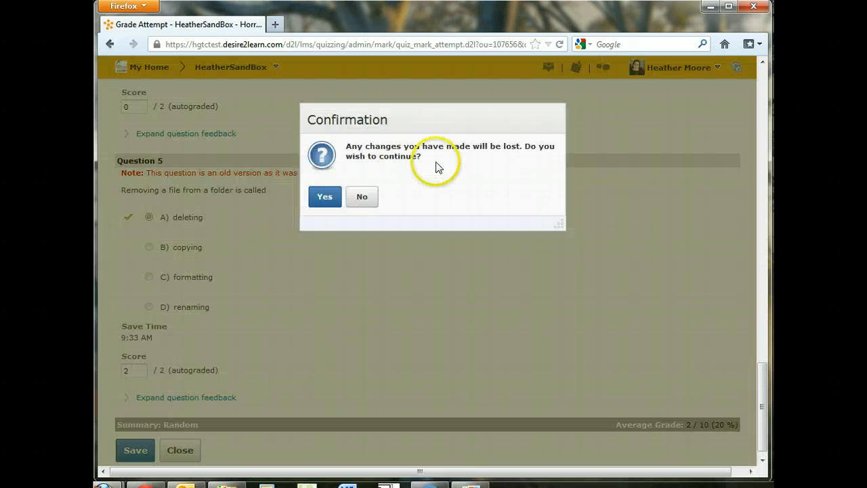
left_click(361, 196)
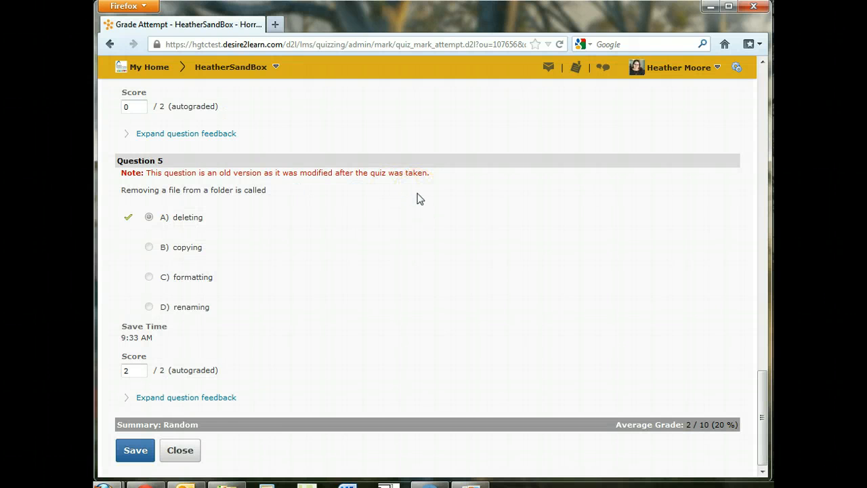
left_click(180, 449)
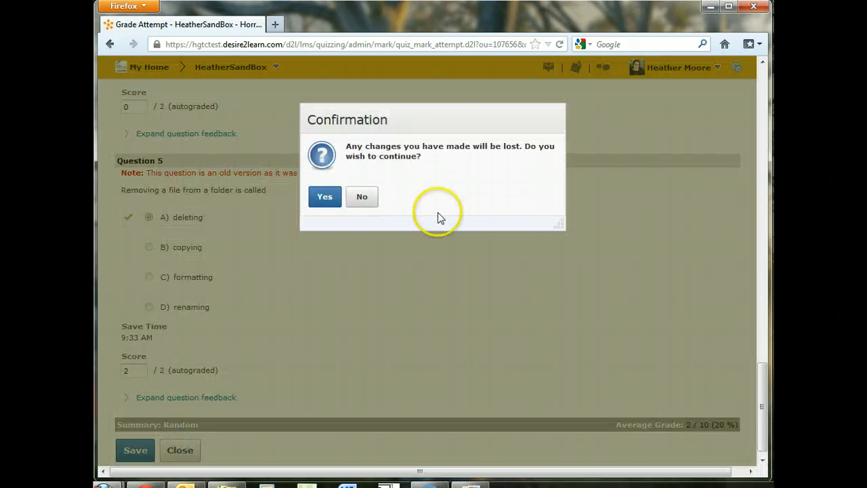
left_click(324, 194)
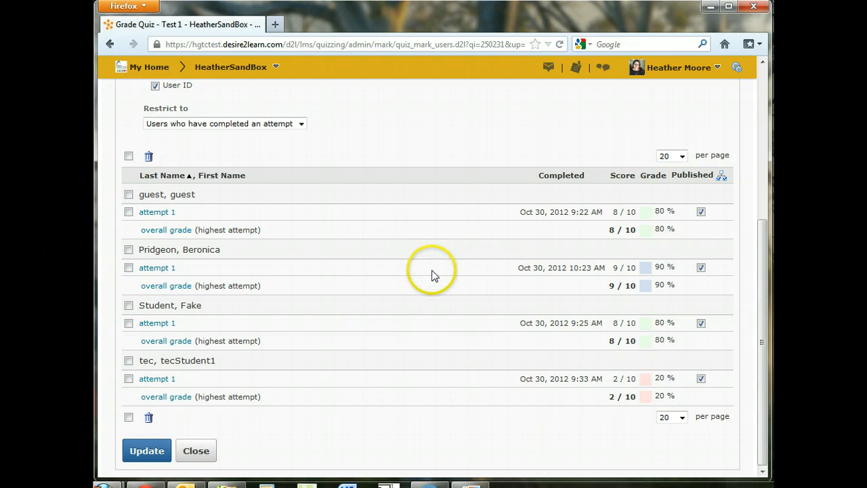
Open the statistics reports for Test 1 and review the class average, score distribution and individual user statistics.
scroll(372, 274, "up", 2)
scroll(370, 275, "up", 2)
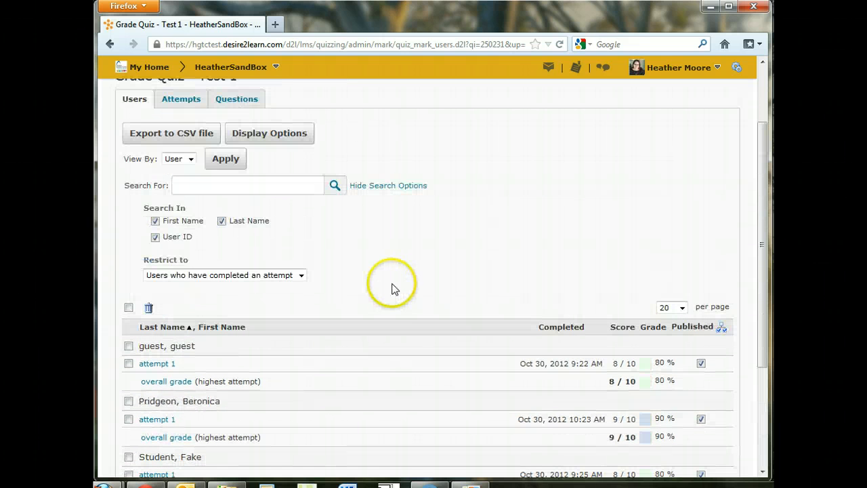
scroll(472, 289, "up", 2)
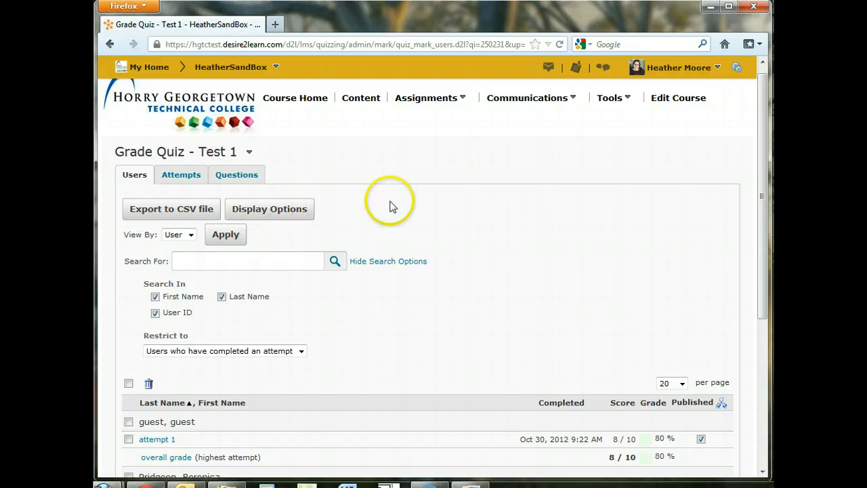
left_click(249, 152)
left_click(271, 196)
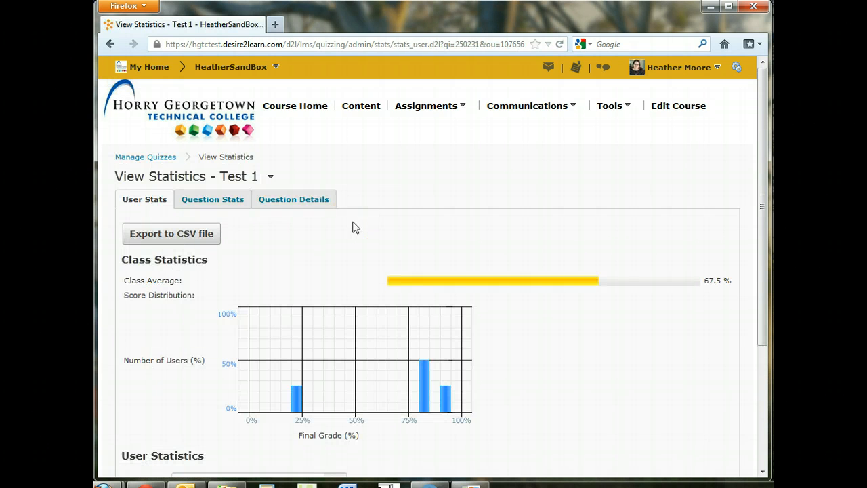
scroll(352, 227, "down", 2)
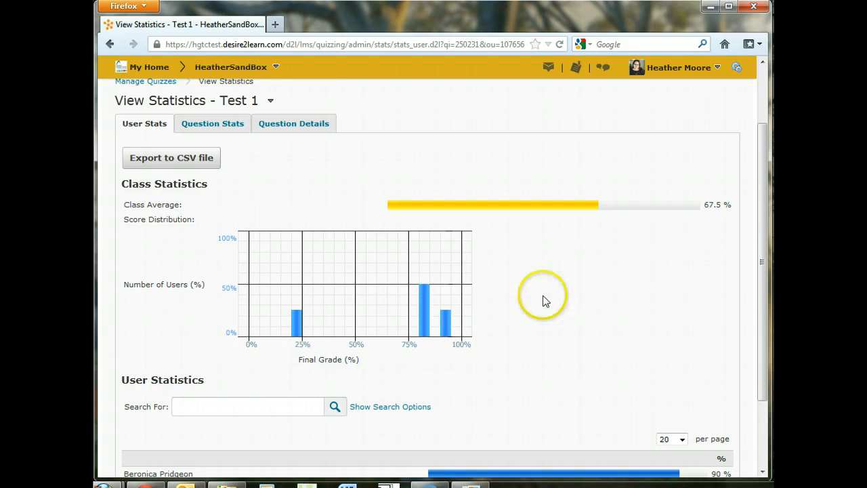
scroll(522, 323, "down", 2)
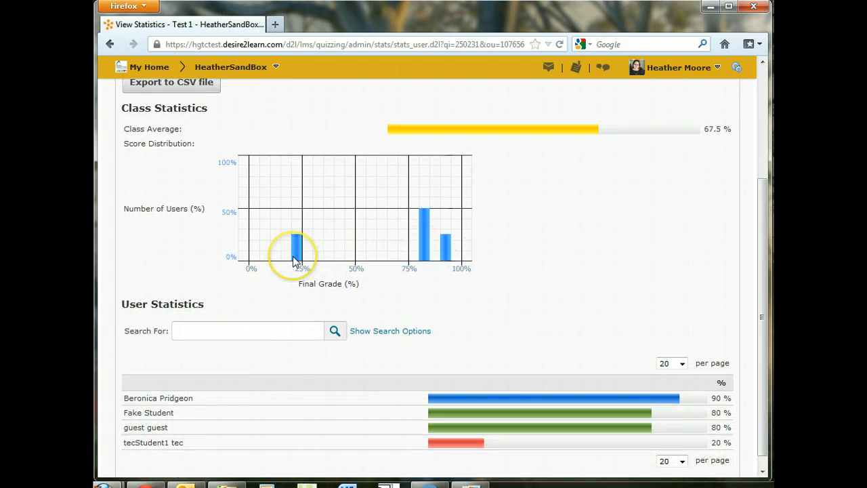
mouse_move(294, 261)
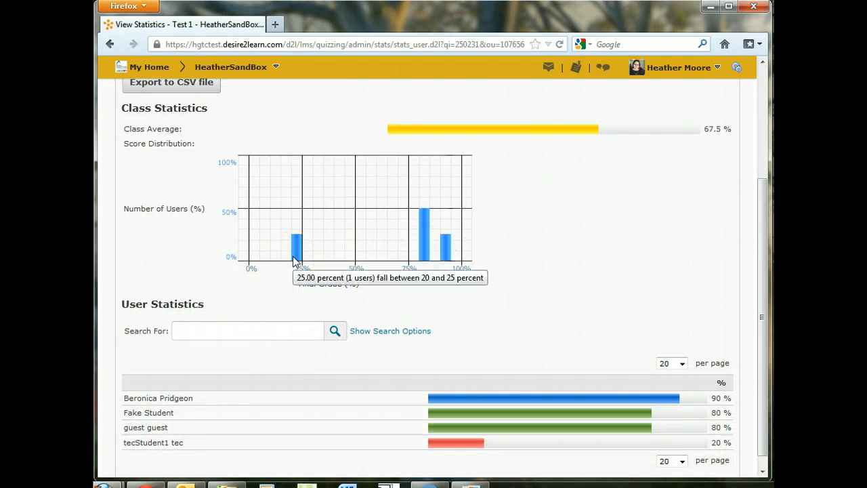
mouse_move(425, 253)
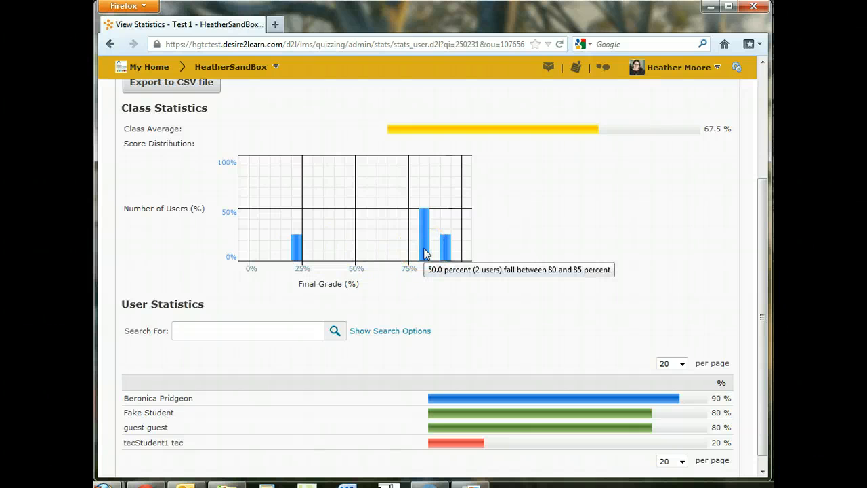
scroll(490, 314, "down", 1)
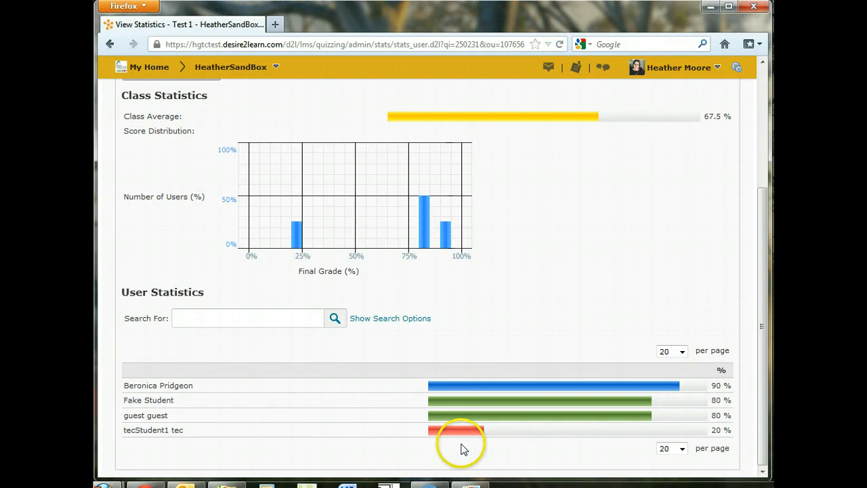
Show the Question Stats of Test 1 and review the score distribution and attempts per question.
scroll(547, 300, "up", 3)
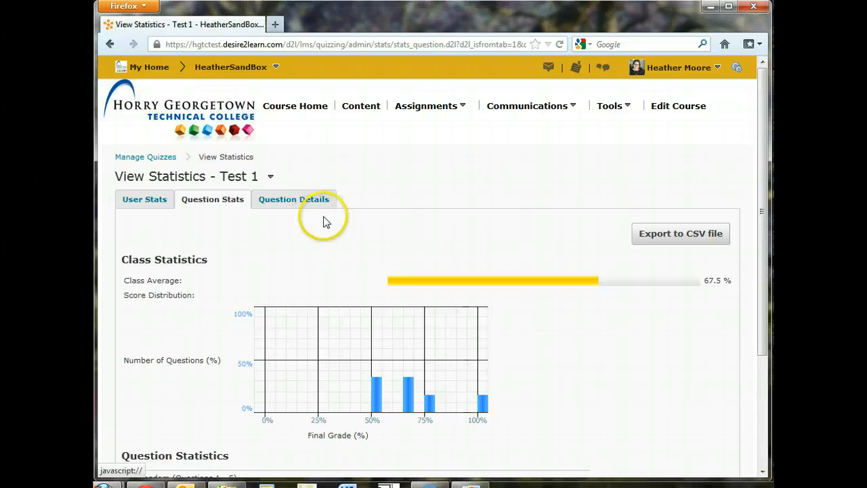
scroll(600, 270, "down", 3)
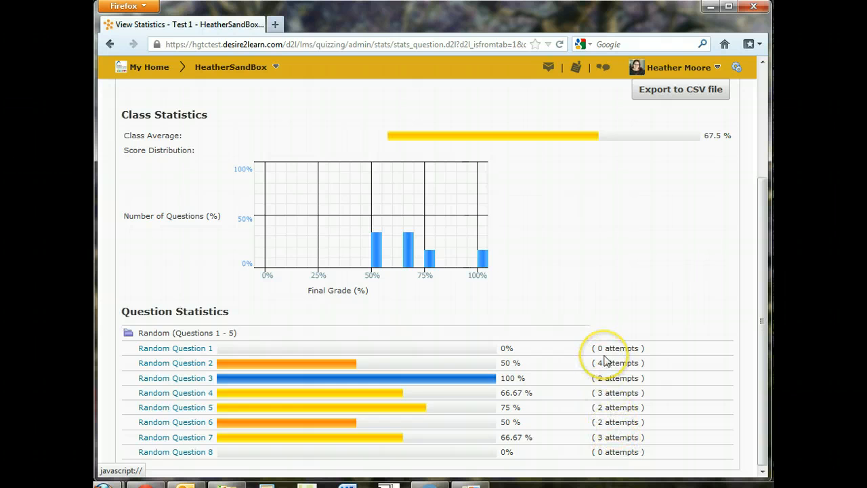
scroll(373, 170, "up", 3)
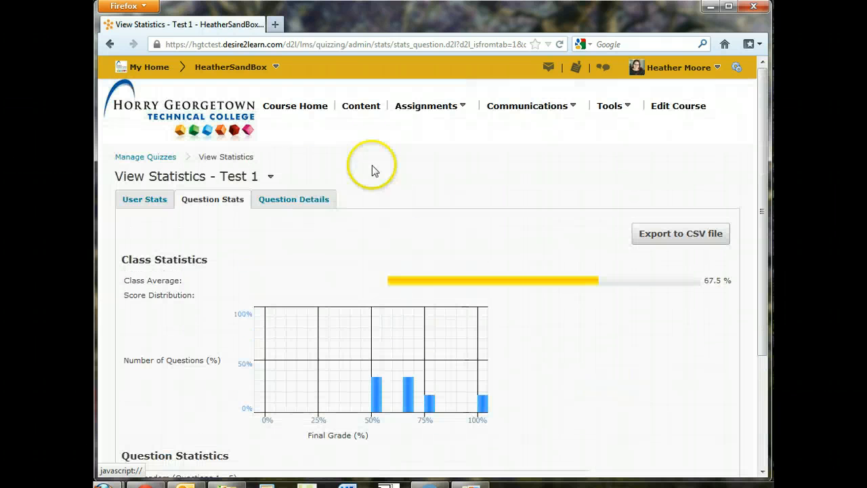
Show the Question Details of Test 1 and review the answer breakdown, difficulty and average grade of each question.
left_click(284, 202)
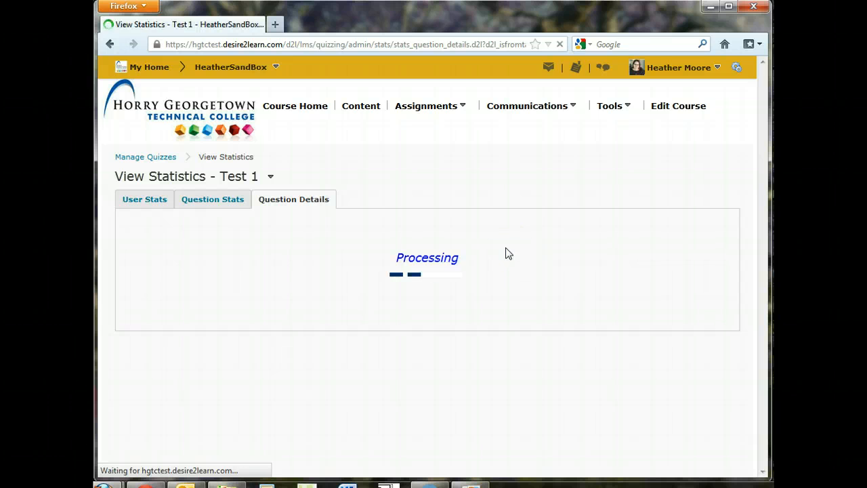
scroll(406, 271, "down", 5)
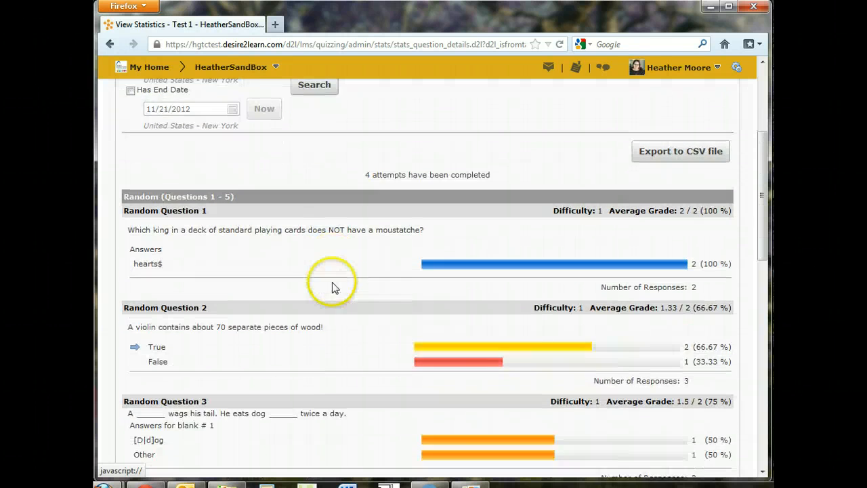
scroll(332, 287, "down", 10)
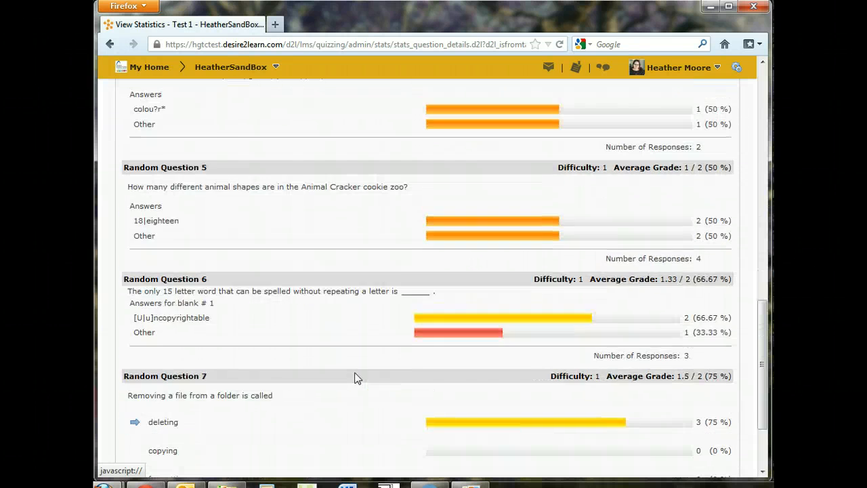
scroll(357, 376, "up", 15)
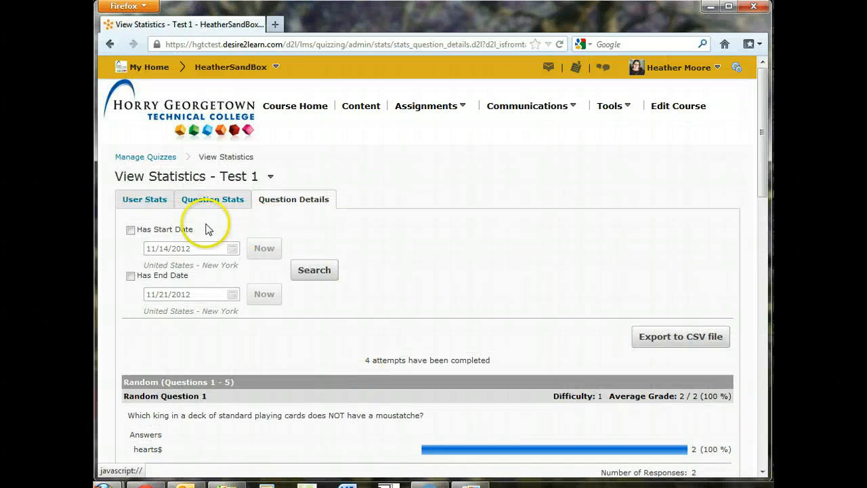
Return from the statistics to grading Test 1 and review the list of user attempts.
left_click(271, 176)
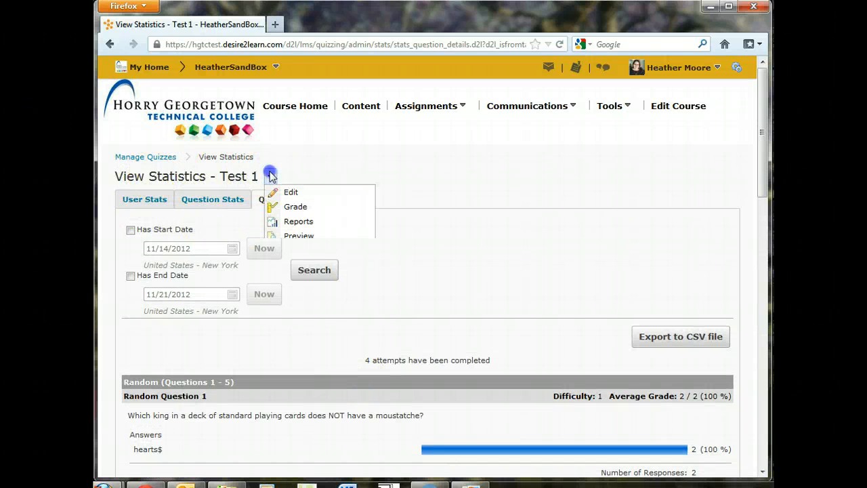
left_click(288, 207)
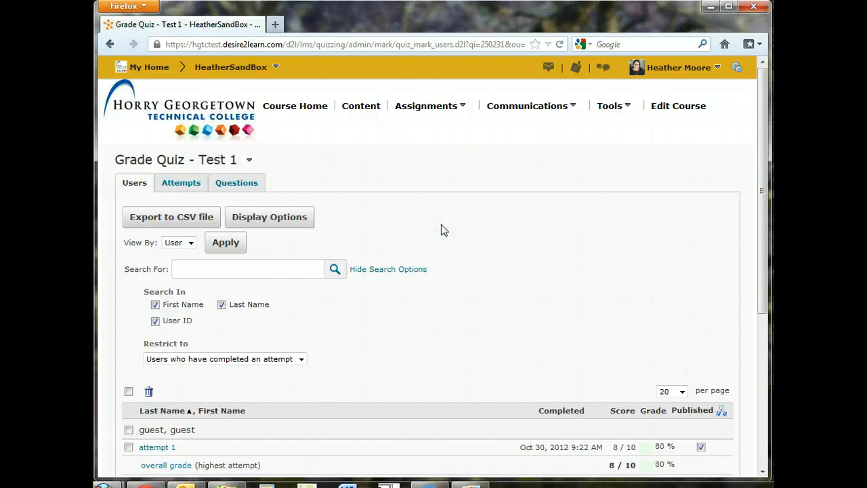
scroll(441, 229, "down", 2)
scroll(441, 229, "down", 4)
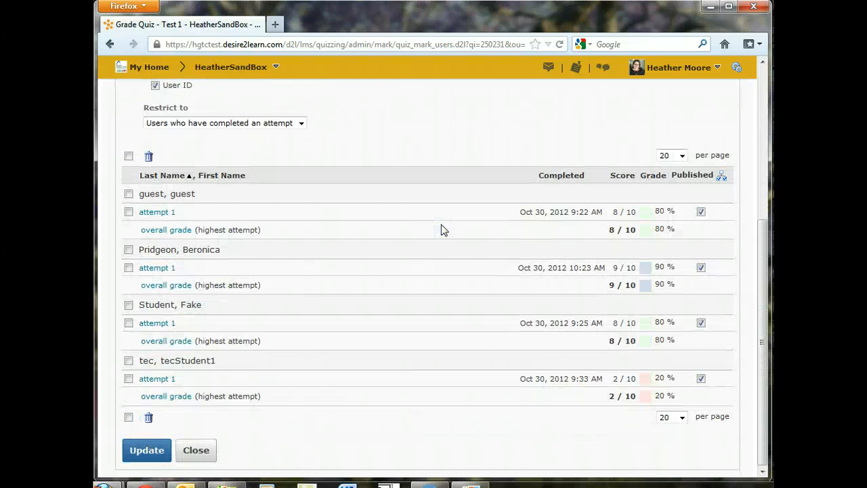
scroll(441, 229, "up", 6)
left_click(303, 242)
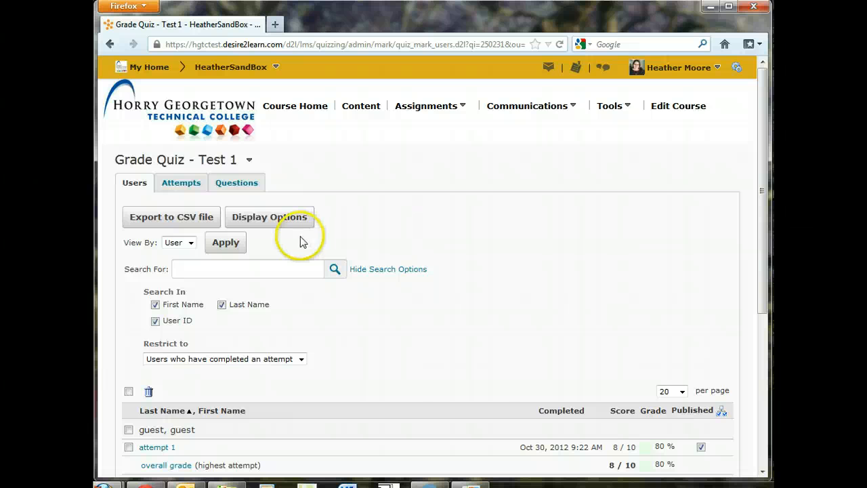
Open a preview of Test 1, read its details and instructions, and start the quiz.
left_click(249, 160)
left_click(268, 219)
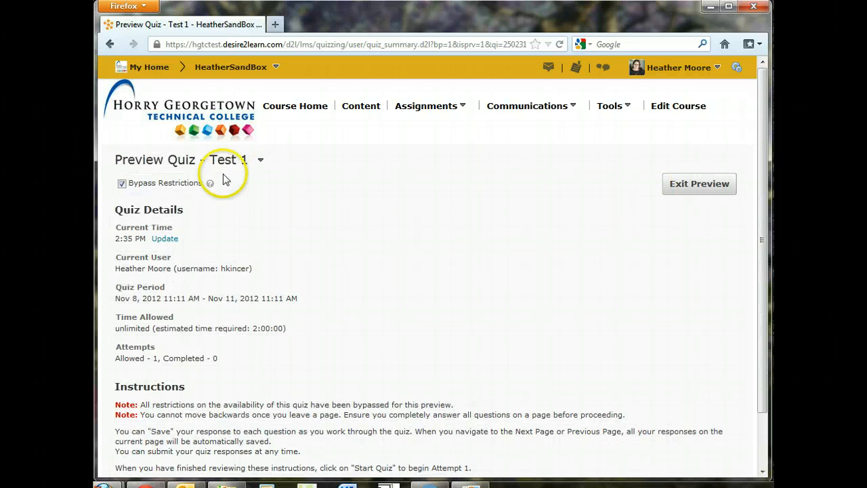
scroll(207, 194, "down", 2)
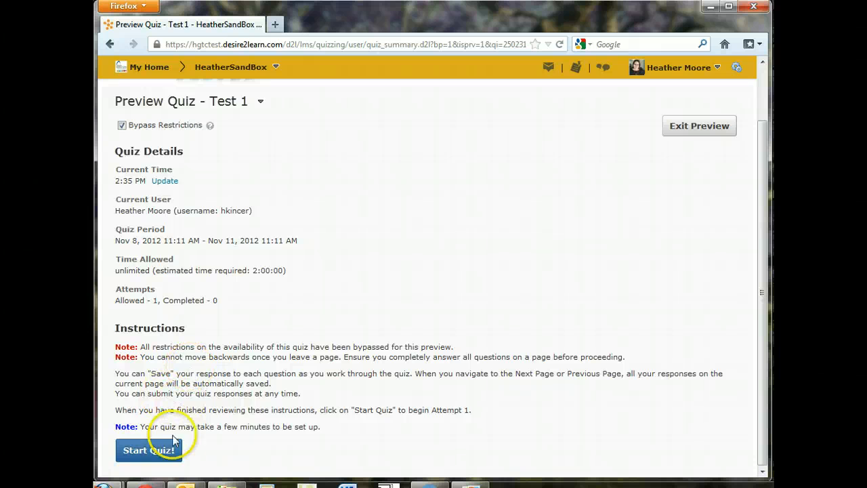
left_click(131, 453)
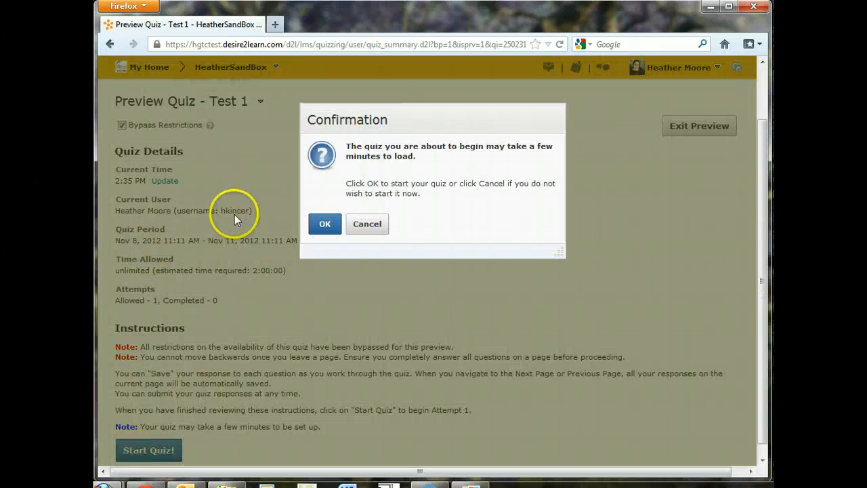
left_click(326, 226)
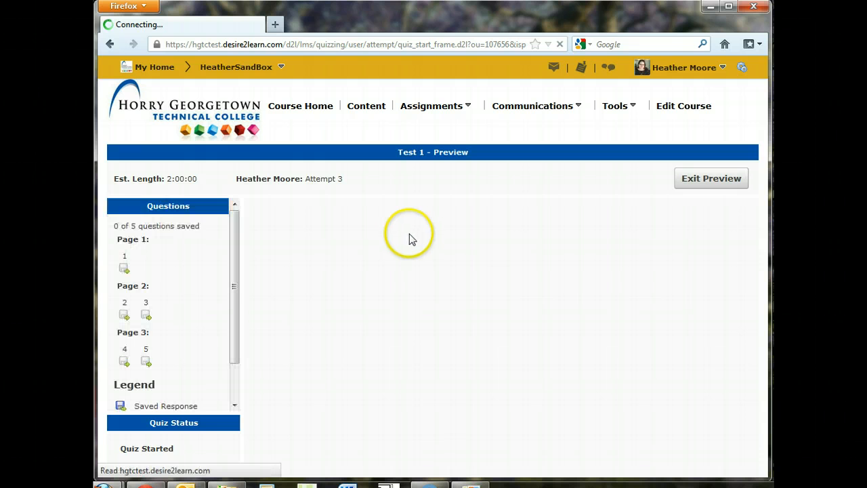
Answer Question 1 with "renaming", save the response and continue to the next page.
scroll(371, 245, "down", 2)
left_click(267, 310)
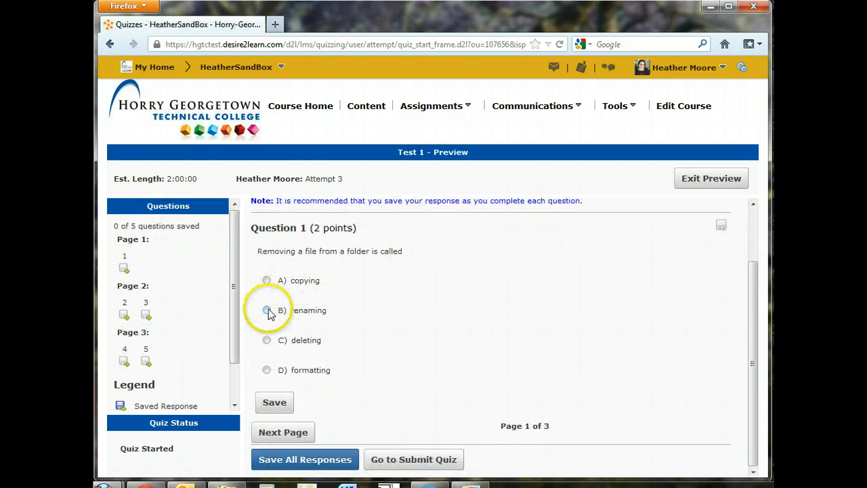
left_click(275, 404)
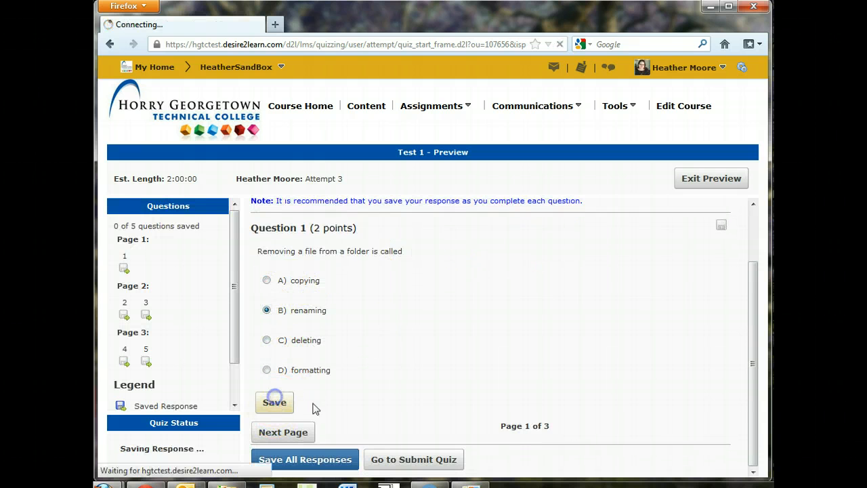
left_click(290, 435)
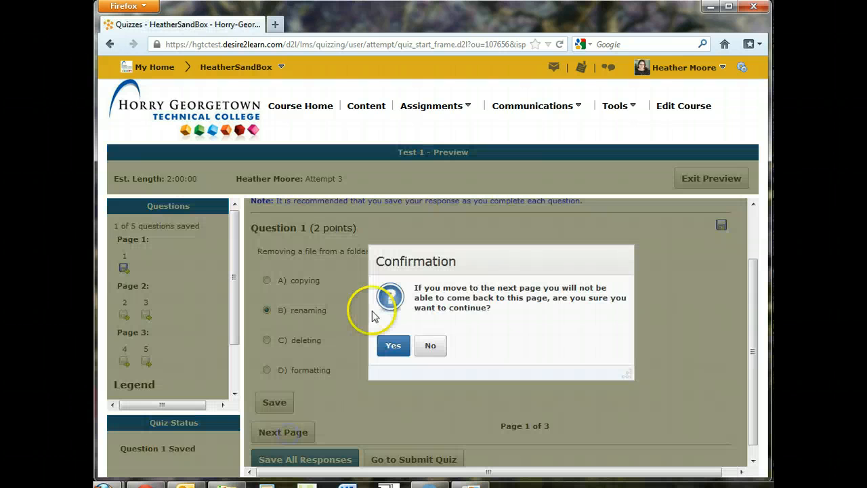
left_click(393, 345)
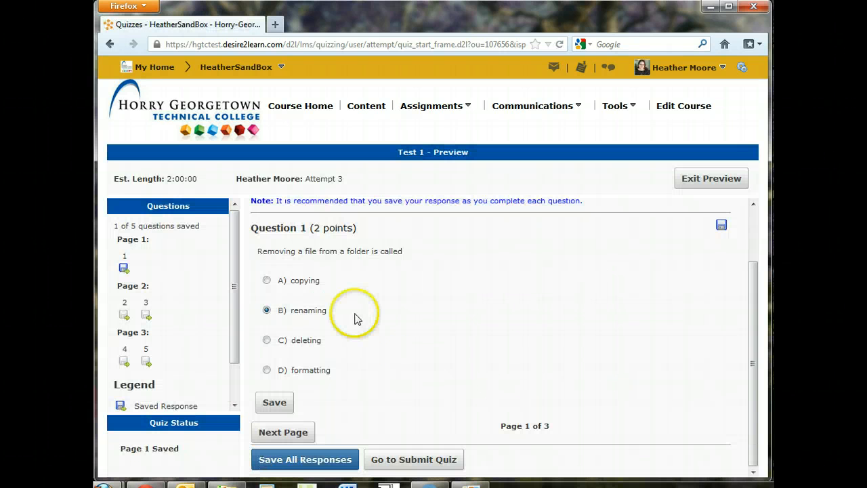
Answer Question 2 with "November" and Question 3 with "18", saving each response, and continue to the last page.
left_click(286, 333)
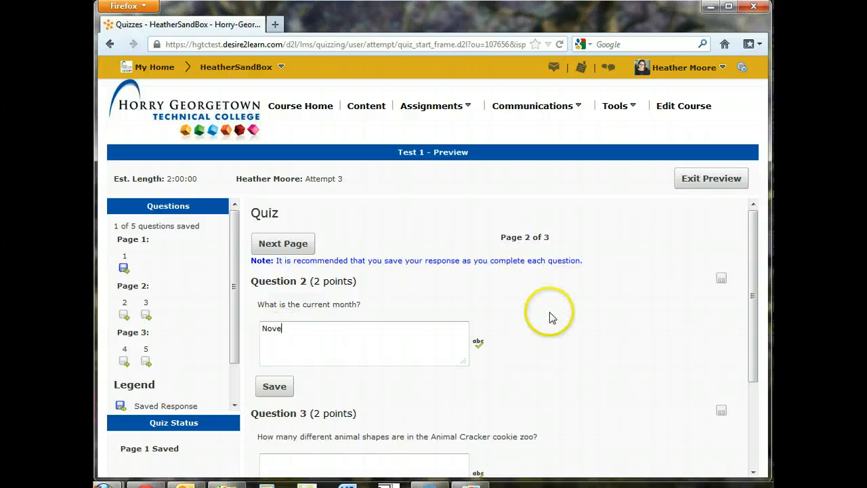
left_click(272, 387)
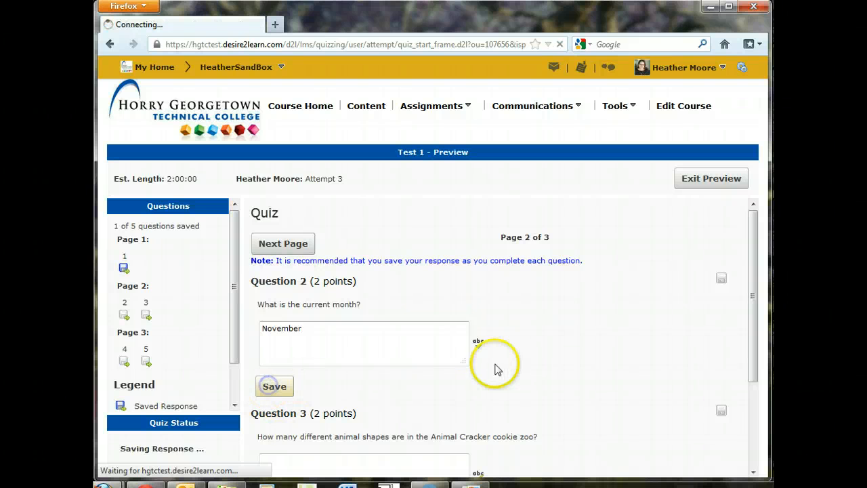
left_click(426, 362)
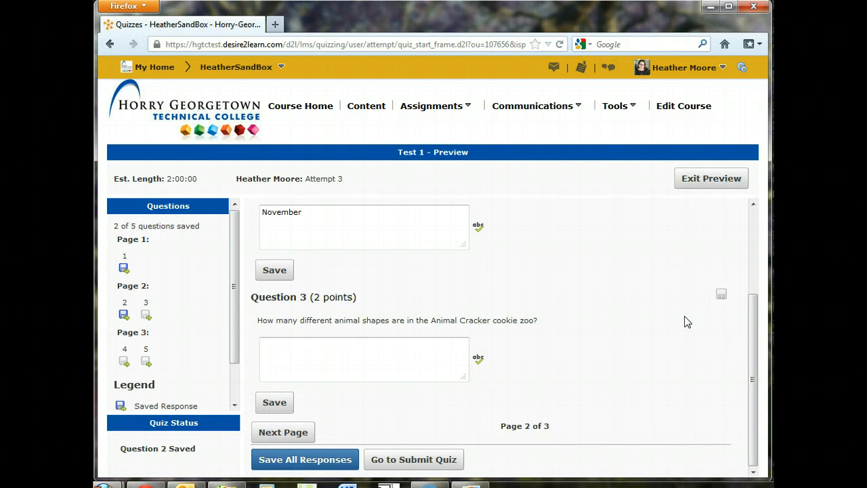
type("18")
left_click(275, 403)
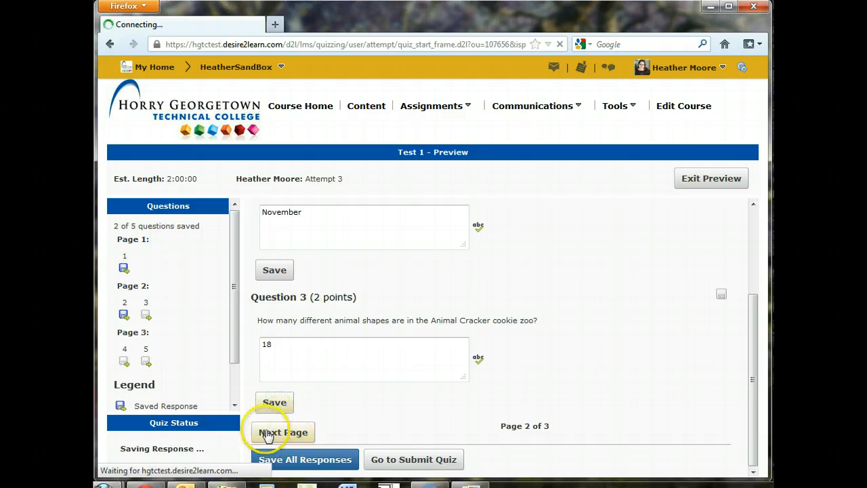
left_click(267, 432)
Answer Question 4 with "something" and fill the Question 5 blanks with "dog" and "food", saving both responses.
left_click(393, 347)
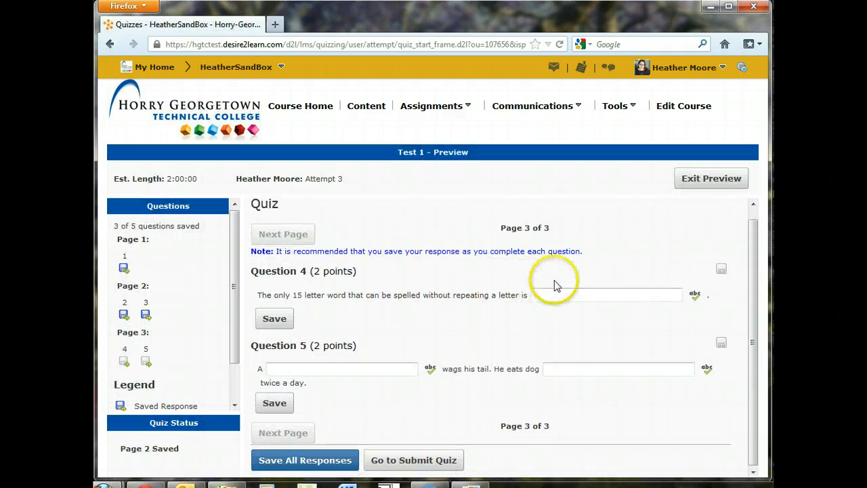
left_click(563, 292)
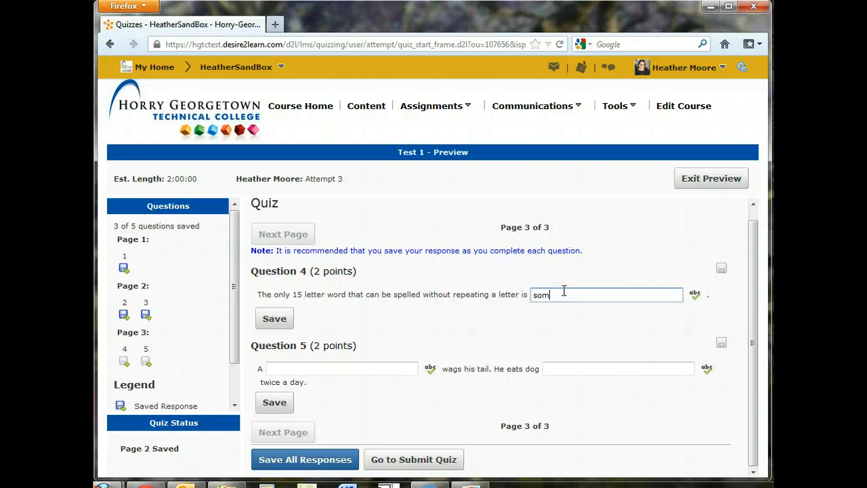
left_click(366, 369)
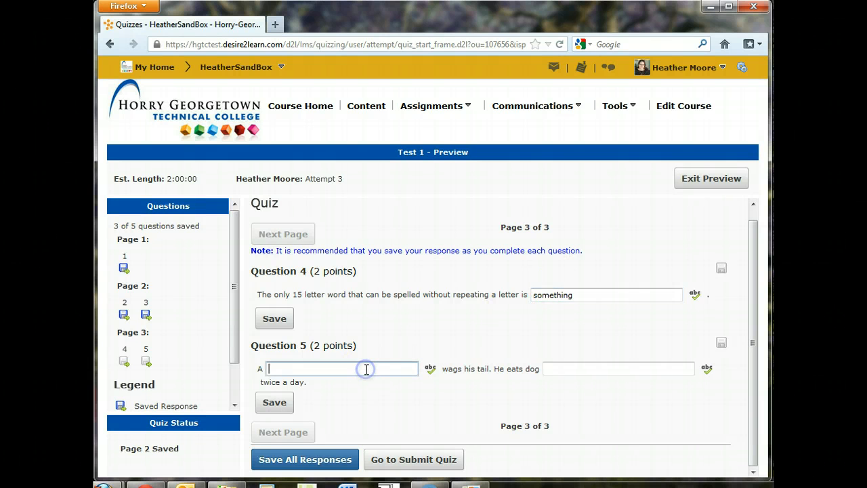
type("dog")
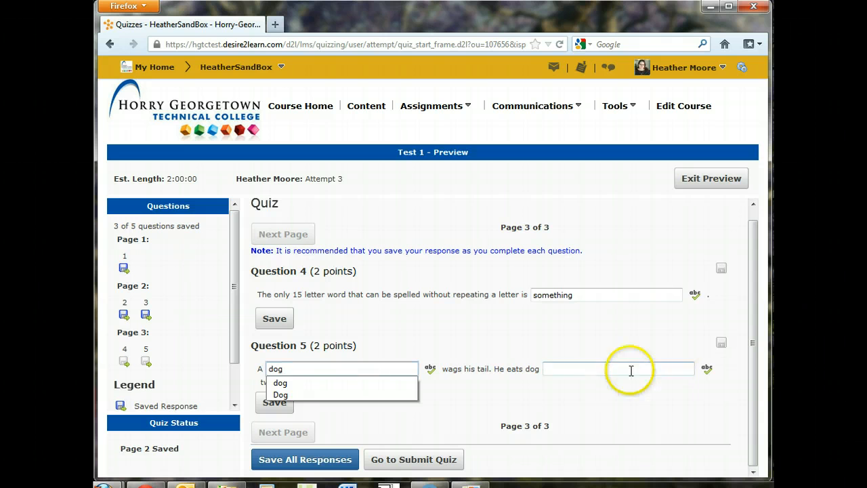
left_click(610, 367)
type("fo")
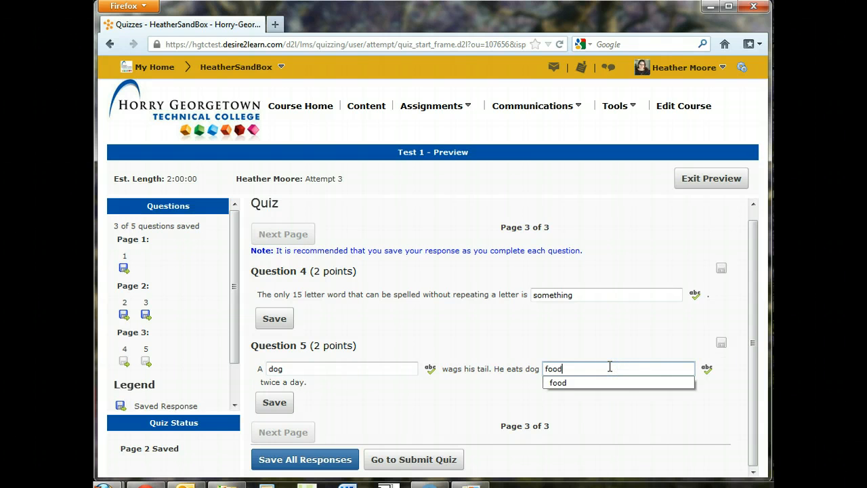
type("od")
left_click(286, 403)
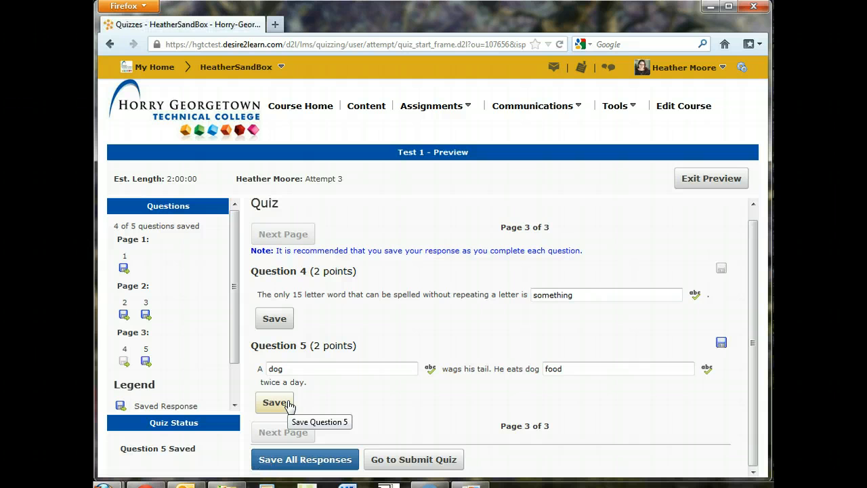
left_click(273, 319)
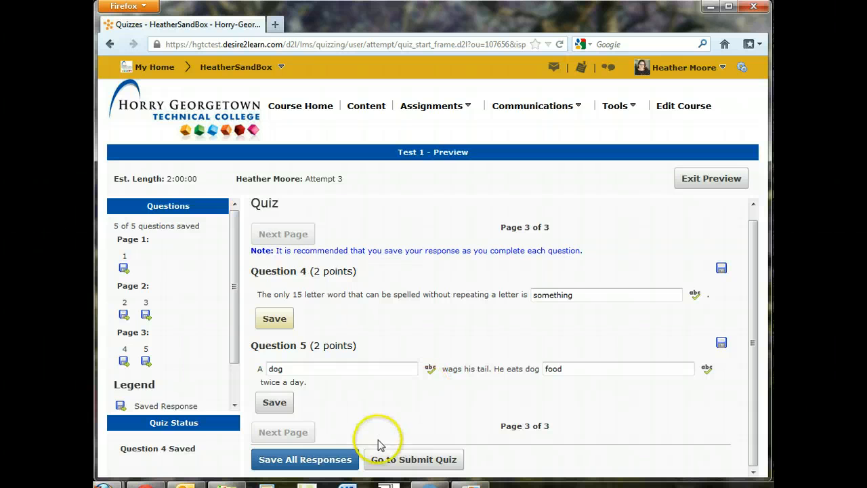
Submit the quiz, allowing this preview attempt to be graded in the Grade Quiz area.
left_click(393, 459)
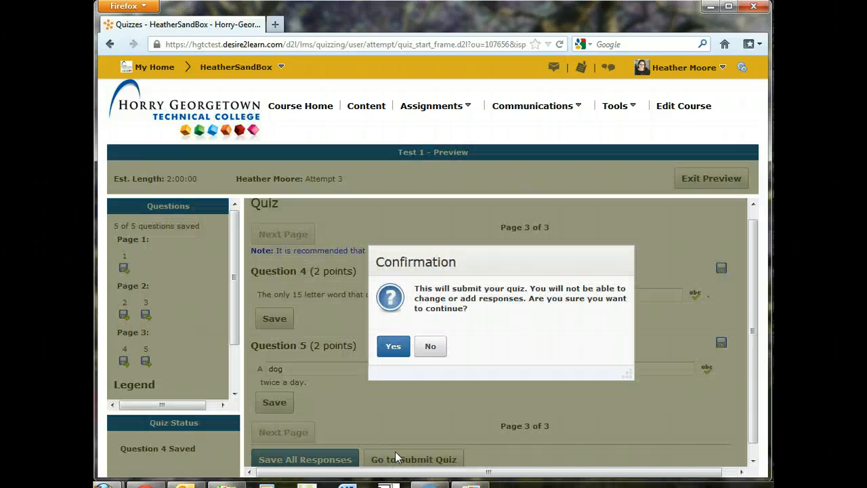
left_click(396, 346)
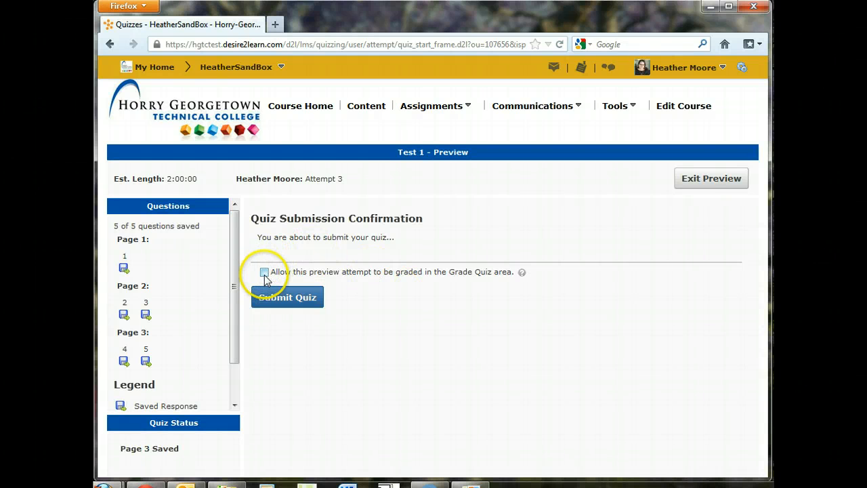
left_click(265, 273)
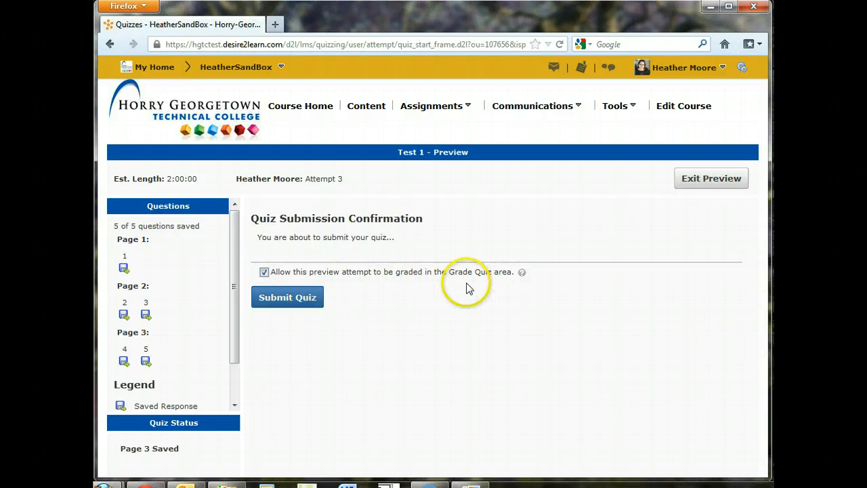
left_click(284, 299)
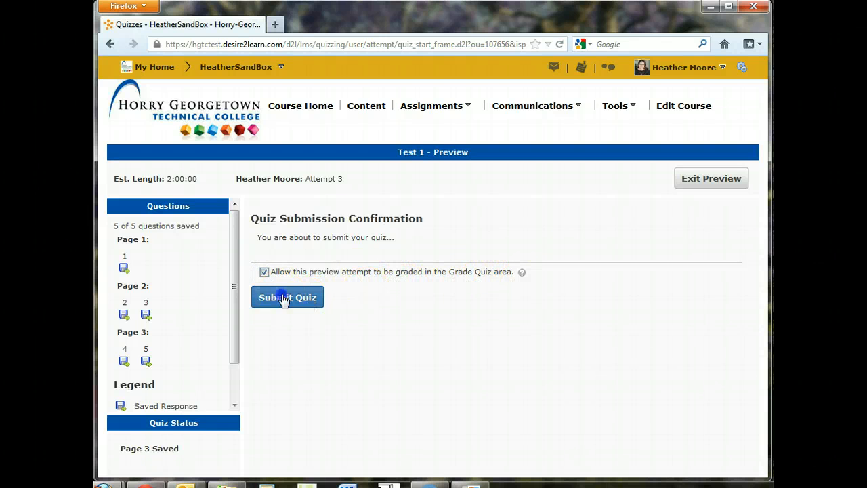
left_click(428, 346)
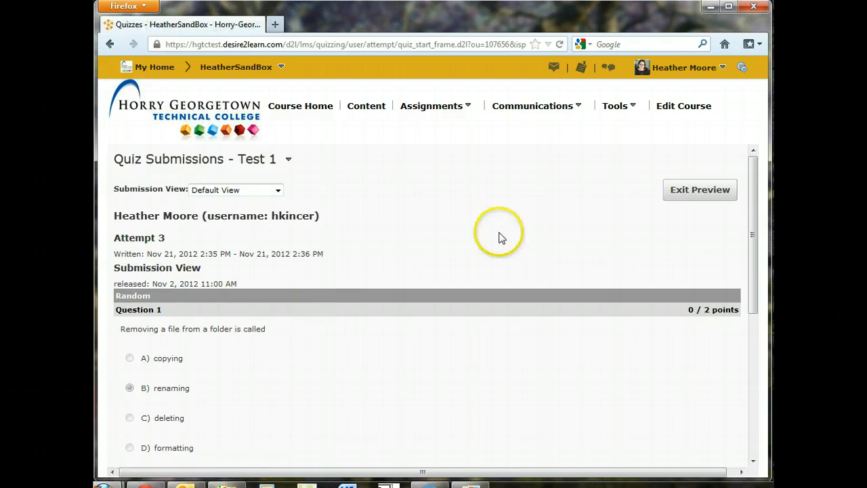
Review the submission view of the preview attempt, checking the points for each question and the attempt score.
scroll(460, 248, "down", 2)
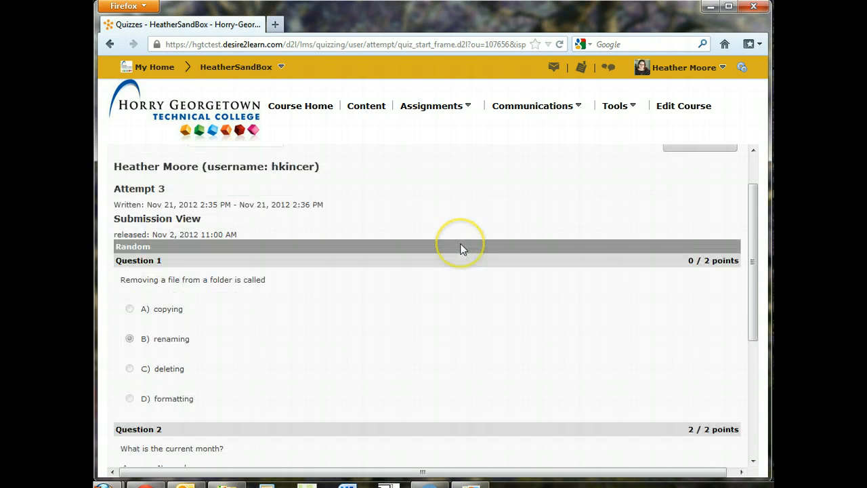
scroll(460, 246, "up", 2)
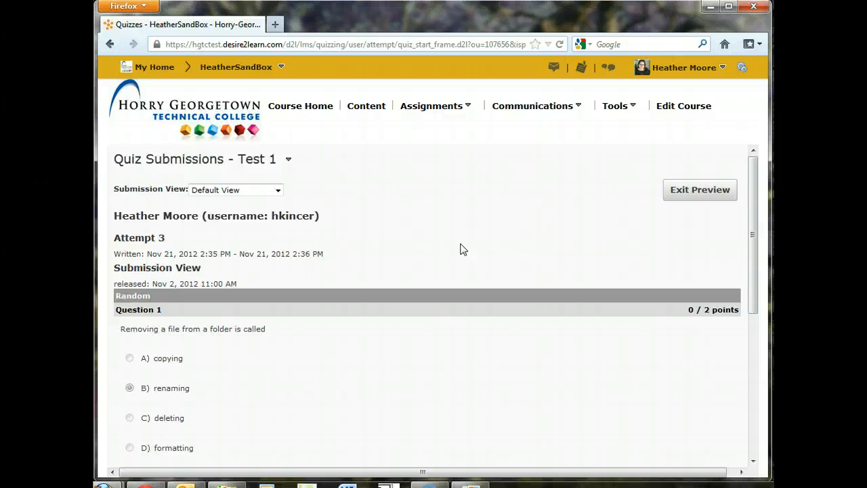
scroll(460, 249, "down", 2)
scroll(460, 250, "down", 5)
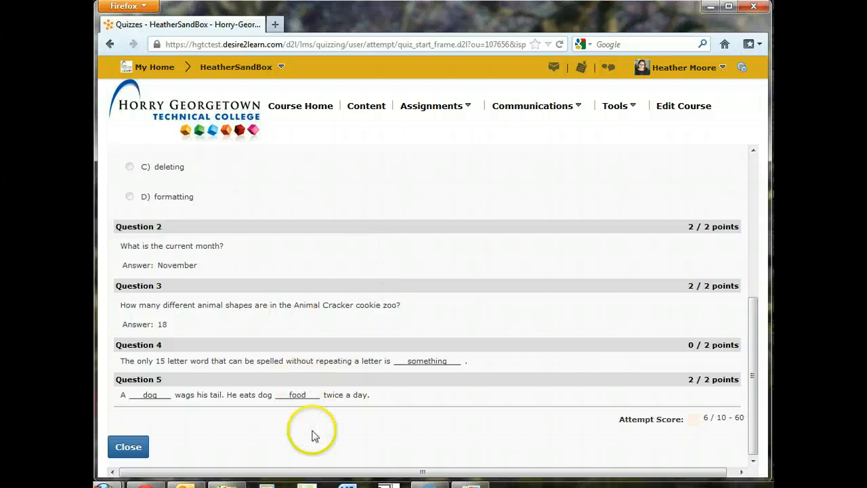
scroll(315, 441, "up", 3)
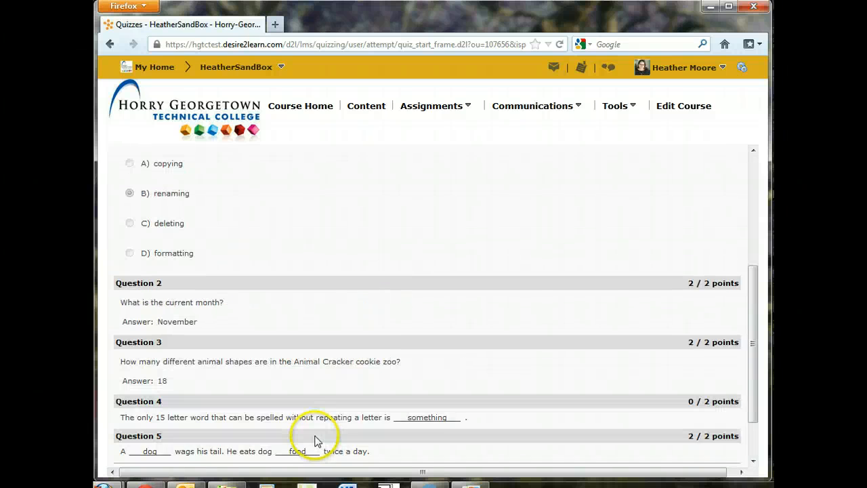
scroll(311, 285, "up", 5)
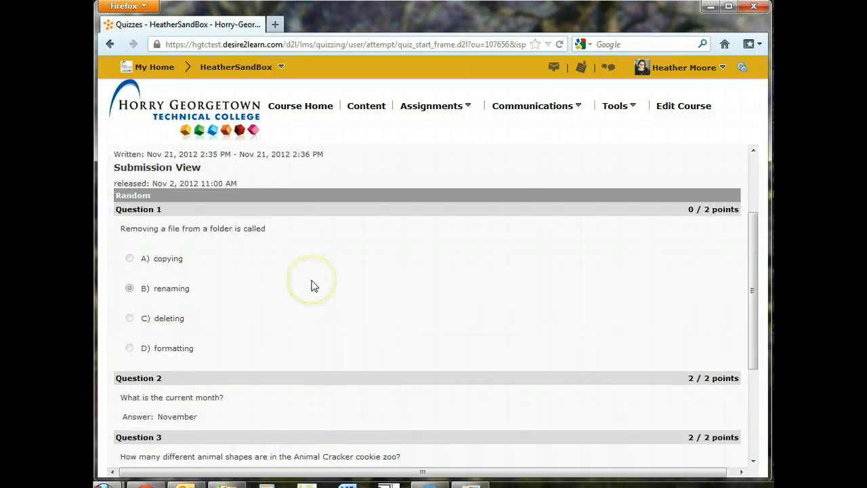
scroll(379, 341, "down", 6)
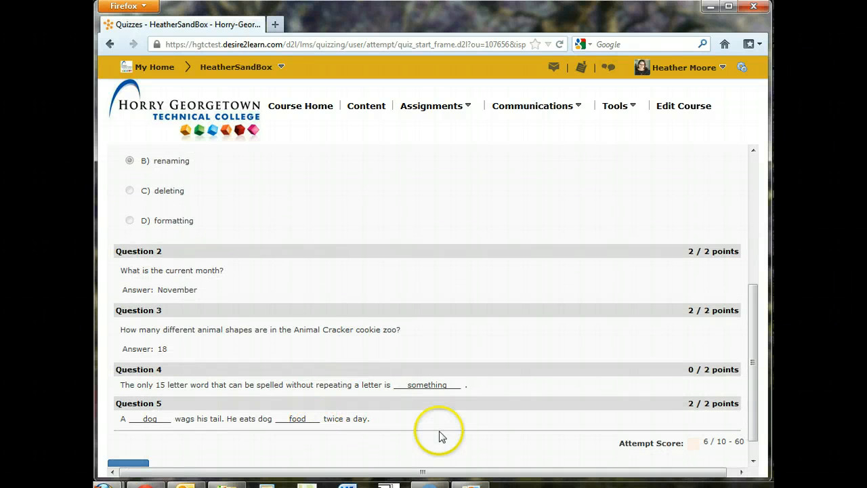
left_click_drag(697, 442, 735, 448)
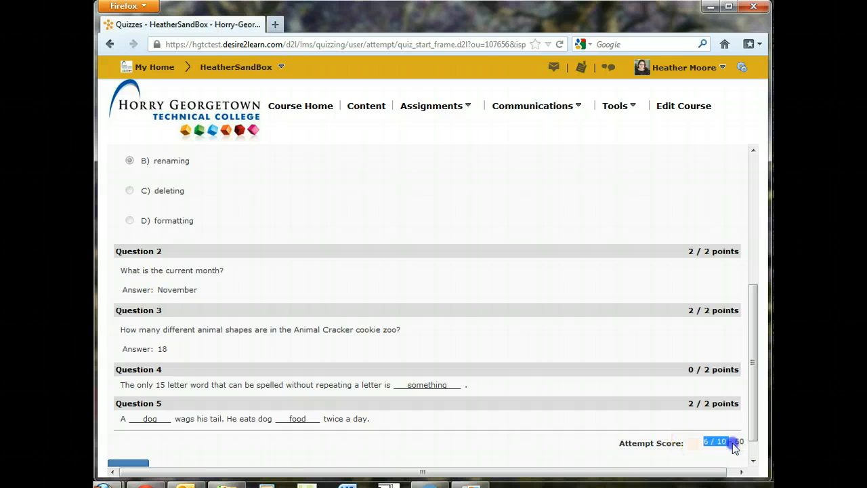
scroll(669, 393, "up", 6)
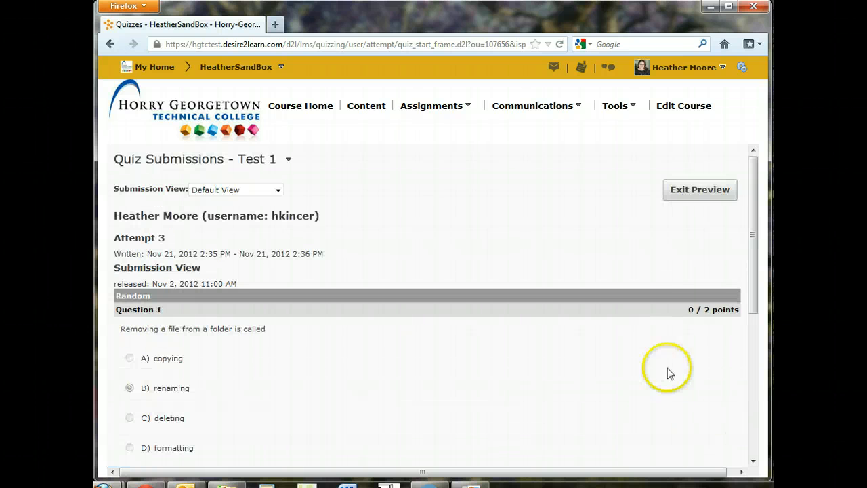
Exit the preview and open the grading page of Test 1 from the quiz list.
left_click(712, 195)
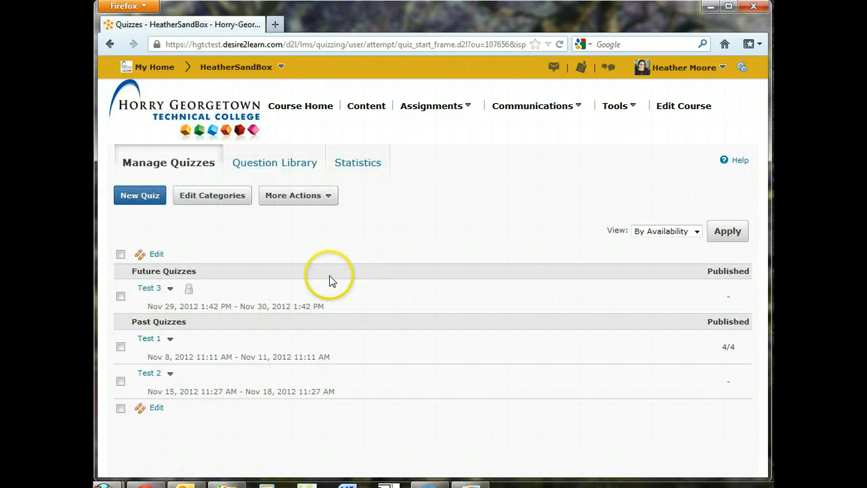
left_click(170, 340)
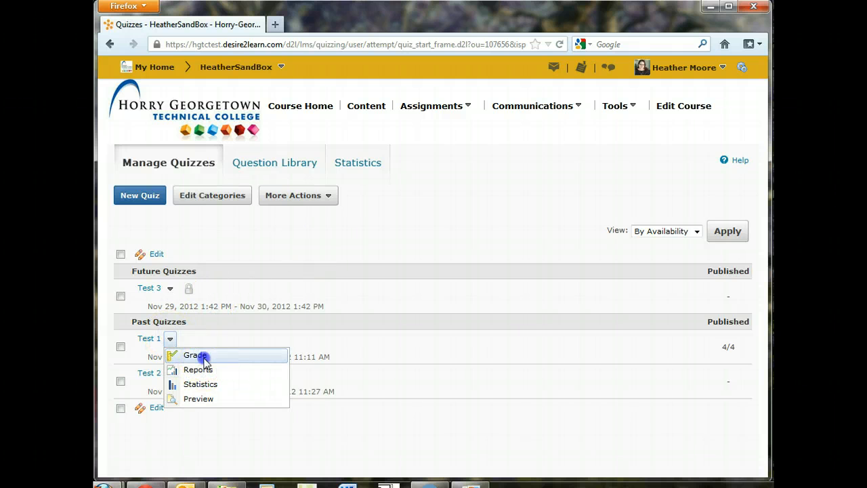
left_click(204, 358)
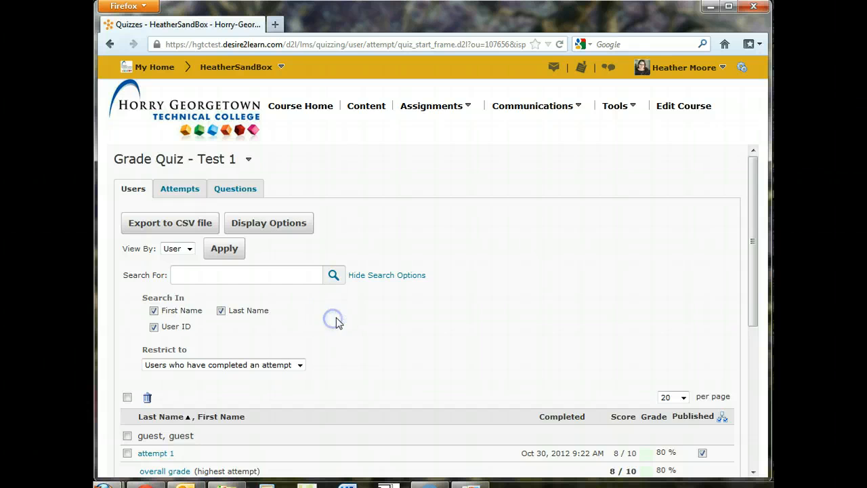
Restrict the Test 1 user search to users who have previewed attempts, run it, and check the attempts' completion dates.
scroll(336, 321, "down", 5)
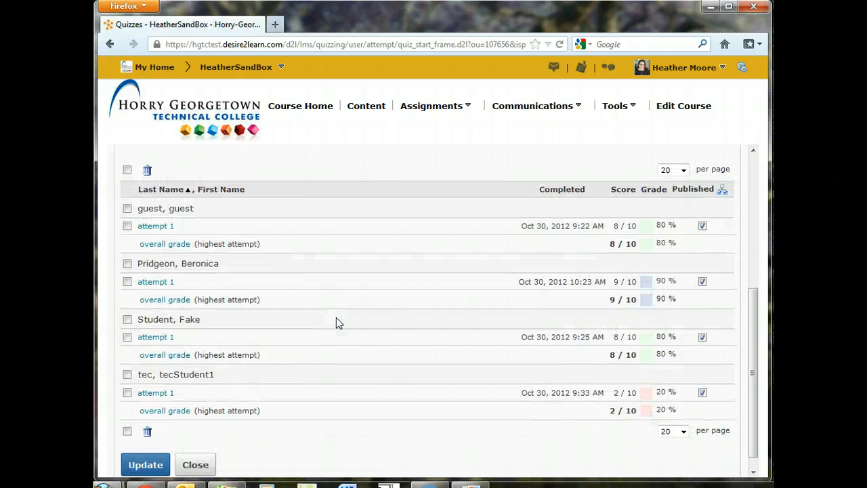
scroll(321, 324, "up", 2)
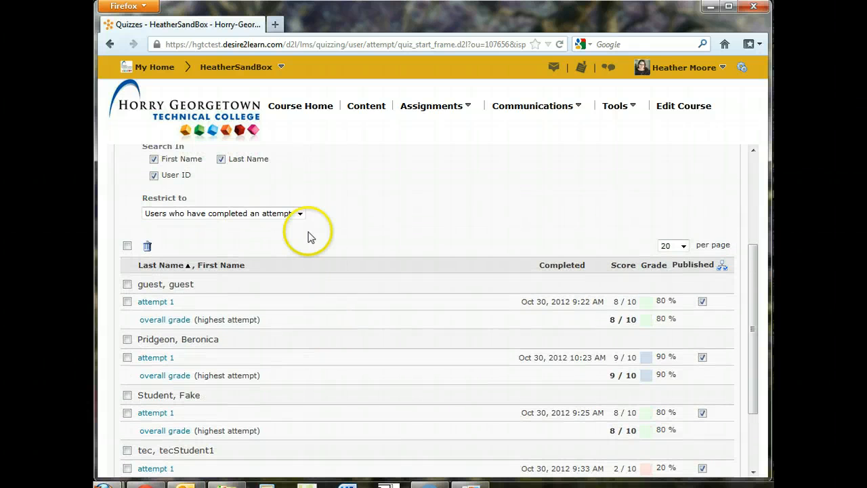
left_click(184, 214)
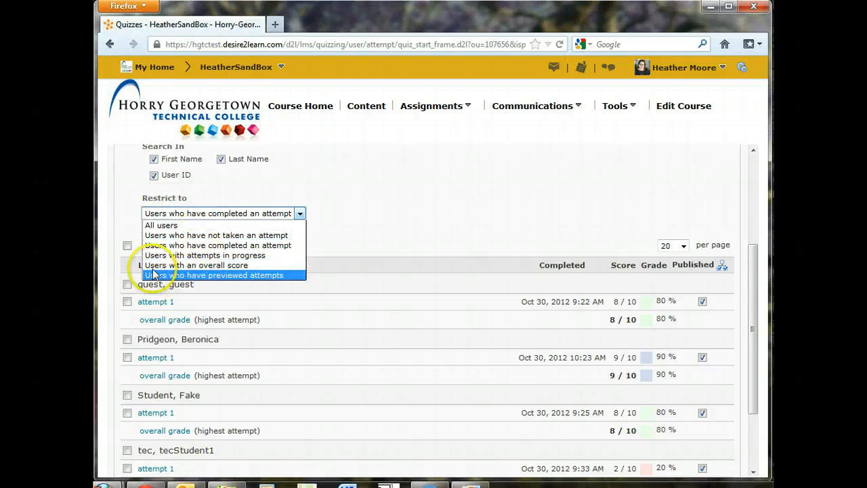
left_click(237, 275)
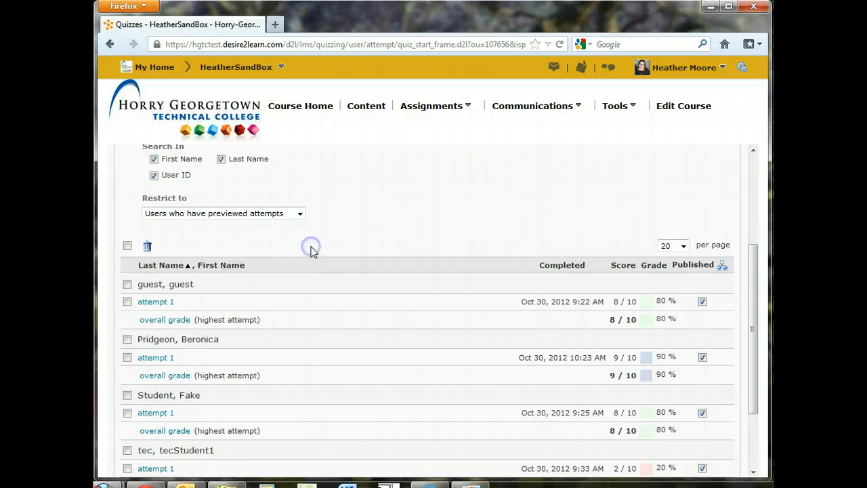
scroll(309, 251, "up", 2)
left_click(321, 200)
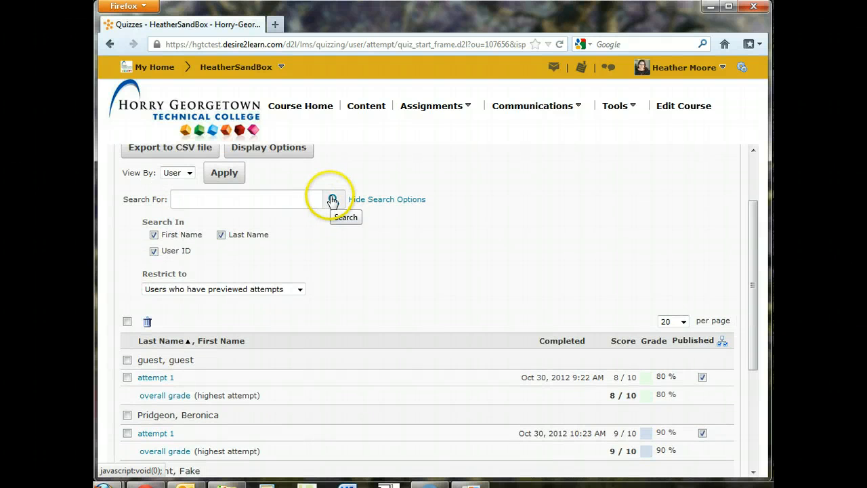
left_click(333, 199)
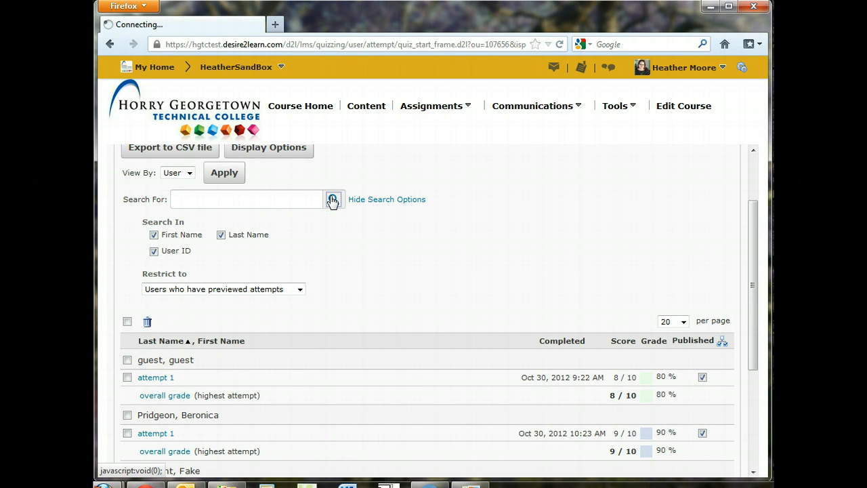
scroll(334, 228, "down", 4)
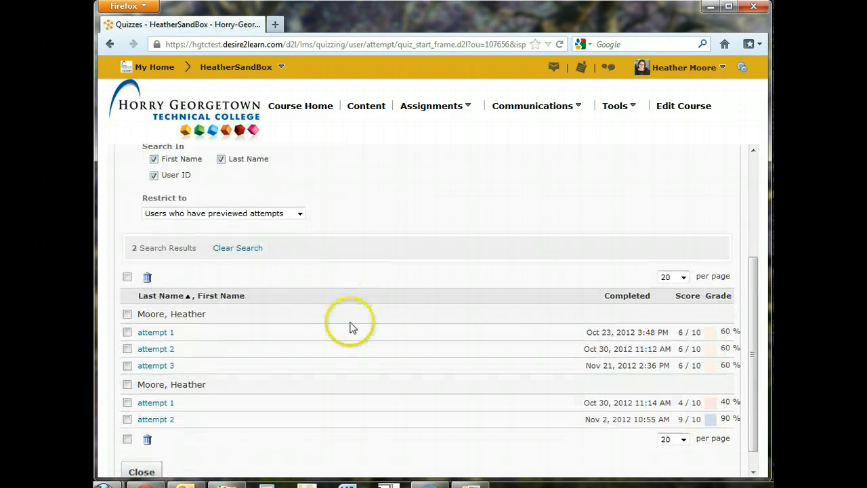
left_click(587, 423)
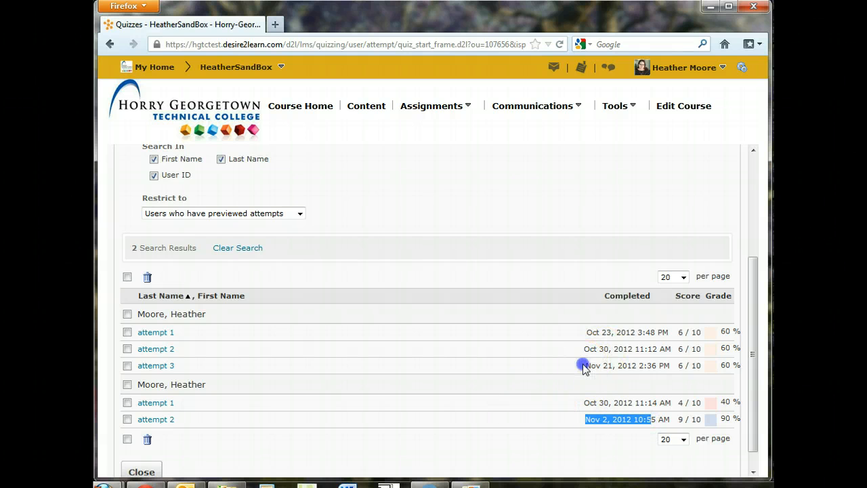
Check the completion date of the first listed user's attempt 3, and look over the other actions available for Test 1.
left_click_drag(585, 366, 608, 368)
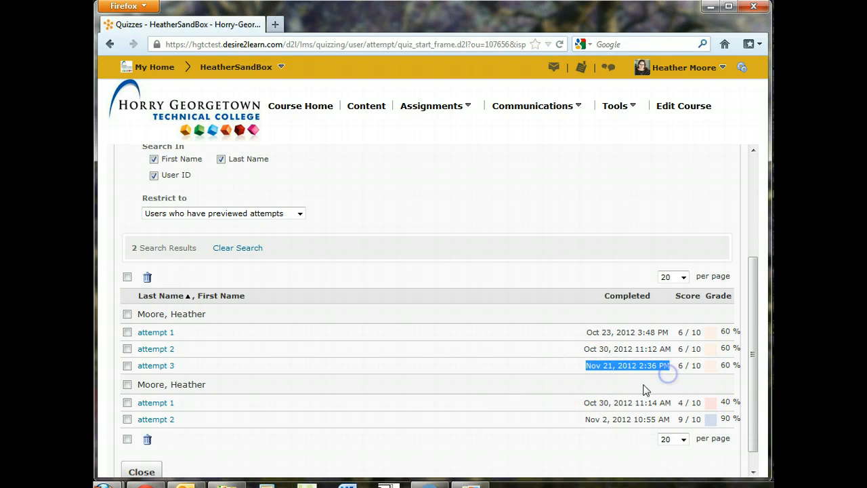
left_click(602, 378)
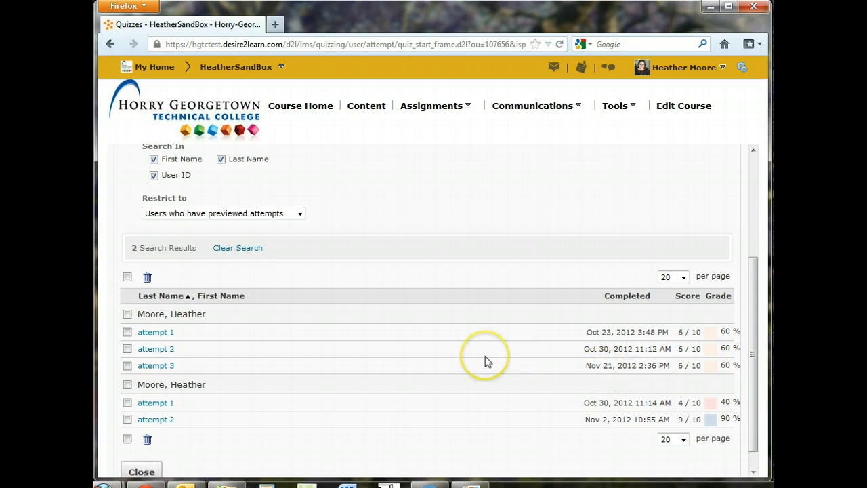
scroll(485, 356, "down", 1)
scroll(486, 357, "up", 3)
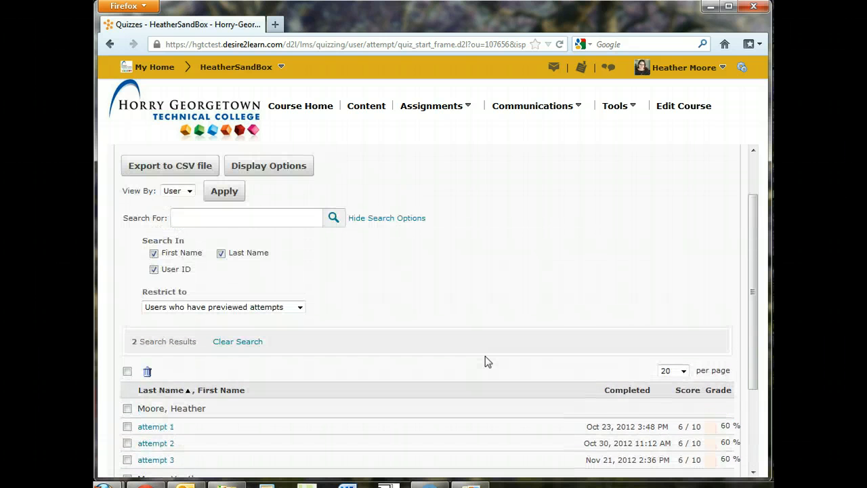
scroll(485, 362, "up", 2)
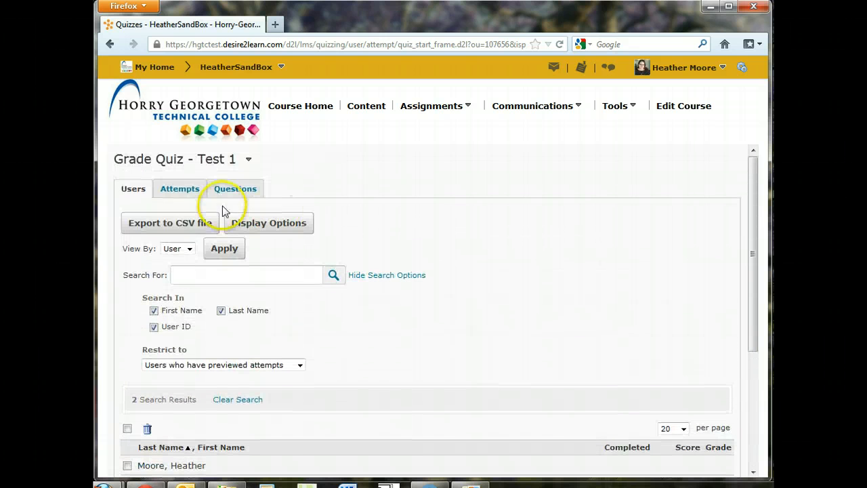
left_click(249, 160)
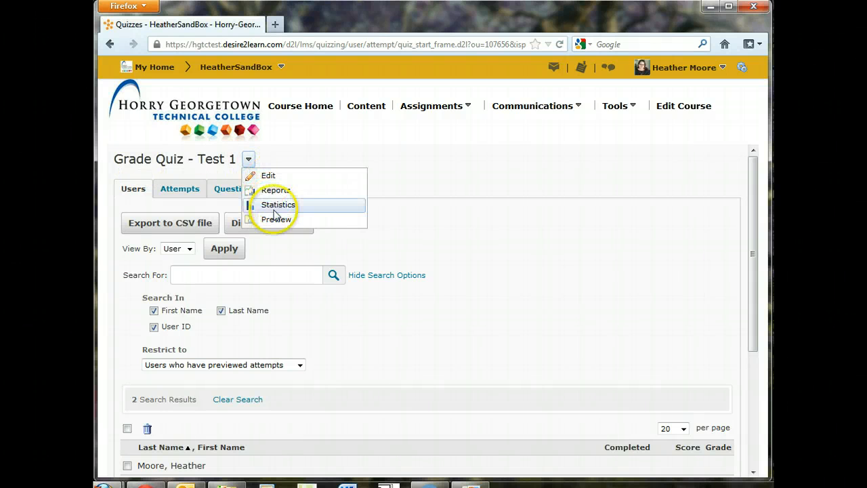
left_click(490, 258)
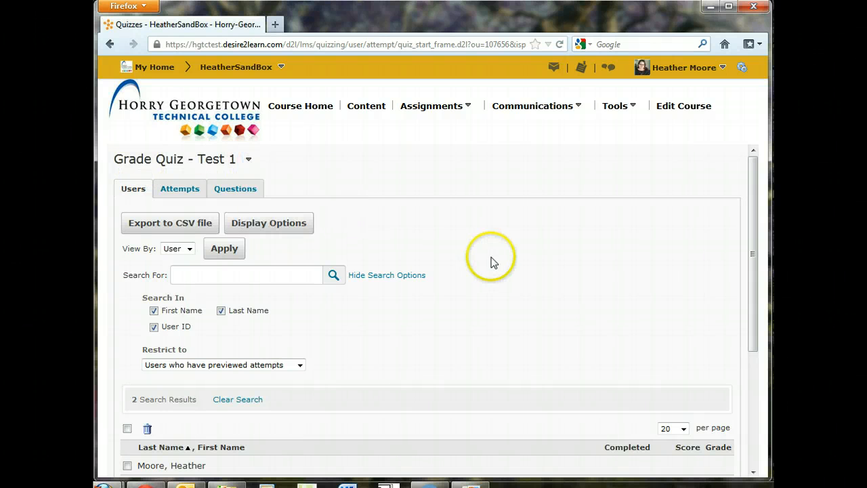
Return to the quiz management list and open the statistics for the course's quizzes.
left_click(464, 109)
left_click(416, 150)
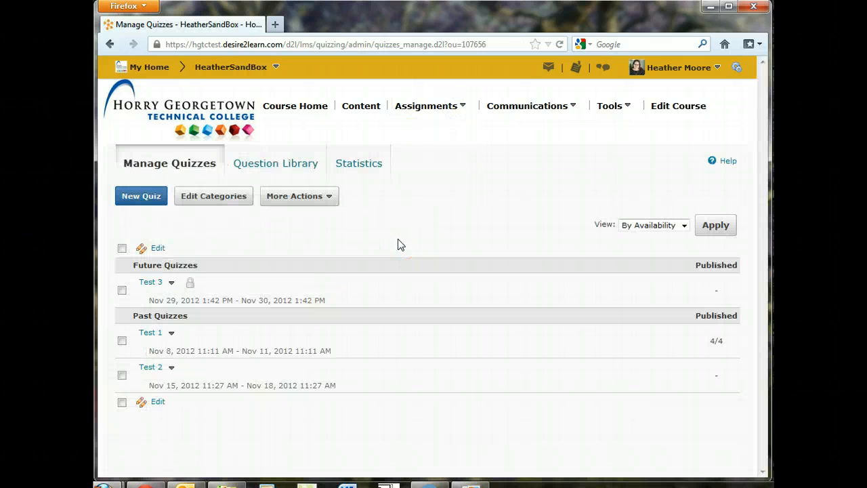
left_click(368, 168)
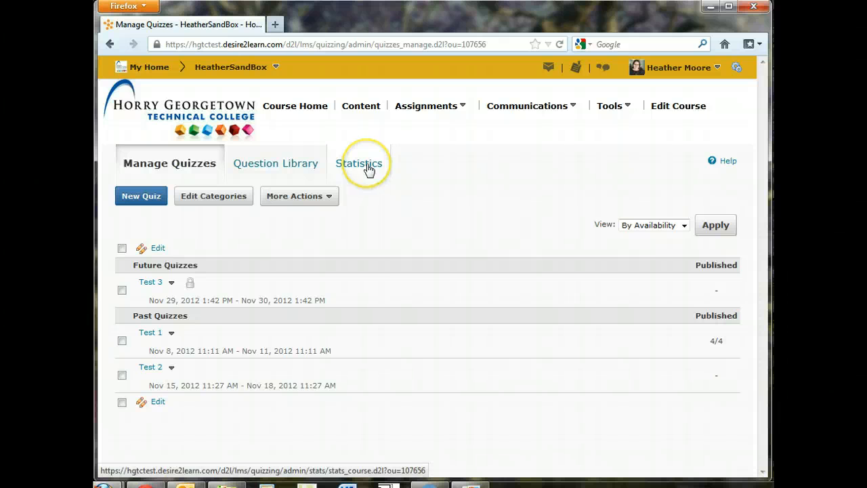